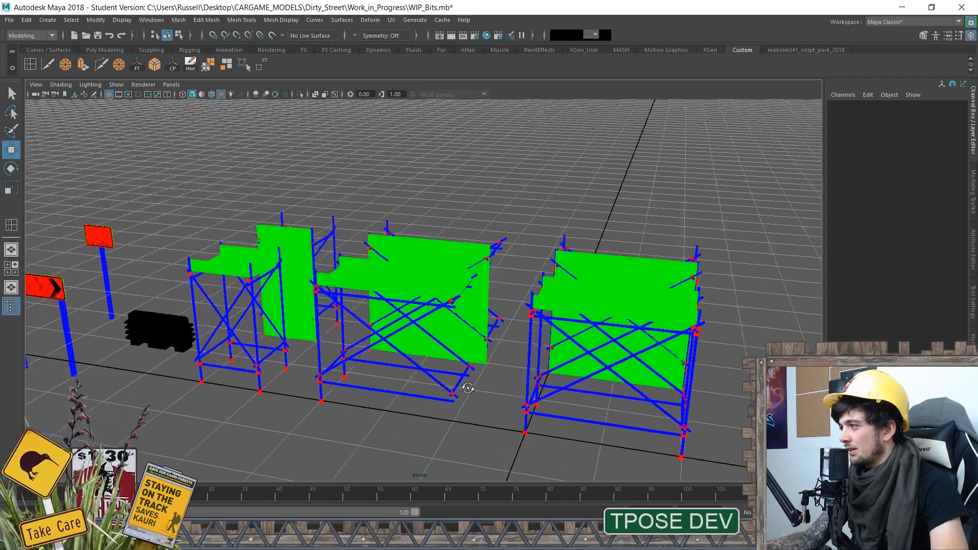
Examine the scaffolding sections from several angles, comparing the open-ended tile with the full free-standing version
scroll(527, 399, down, 3)
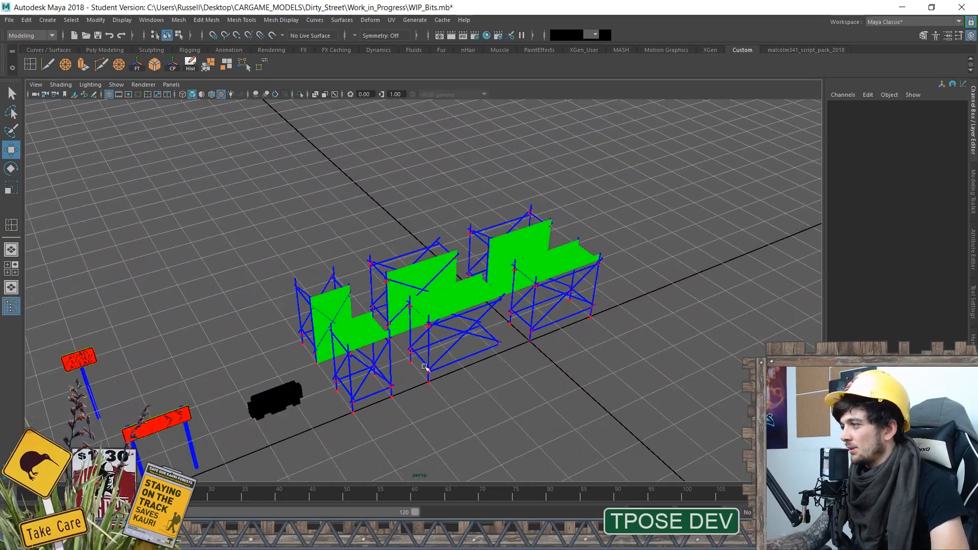
alt+drag(356, 345, 502, 364)
alt+right_drag(487, 377, 482, 421)
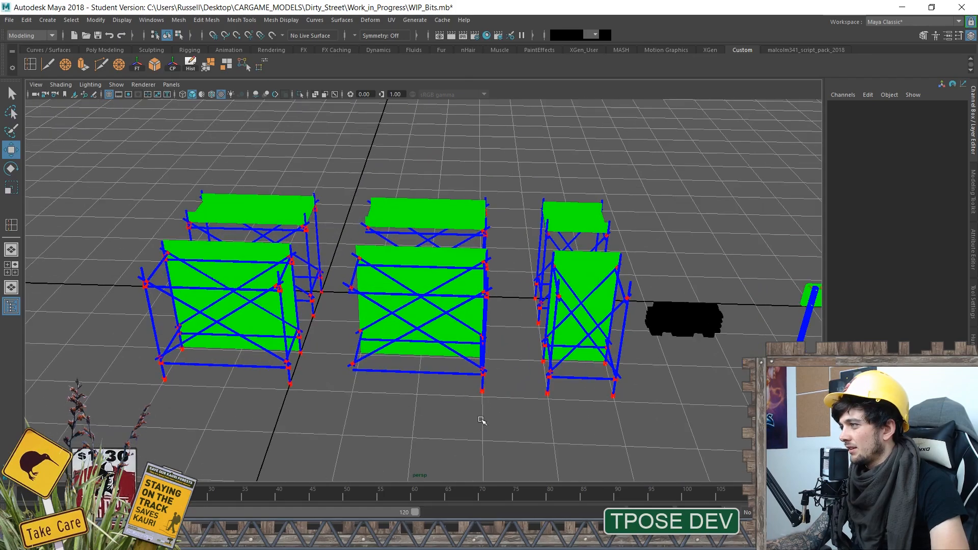
alt+drag(451, 388, 444, 341)
click(443, 322)
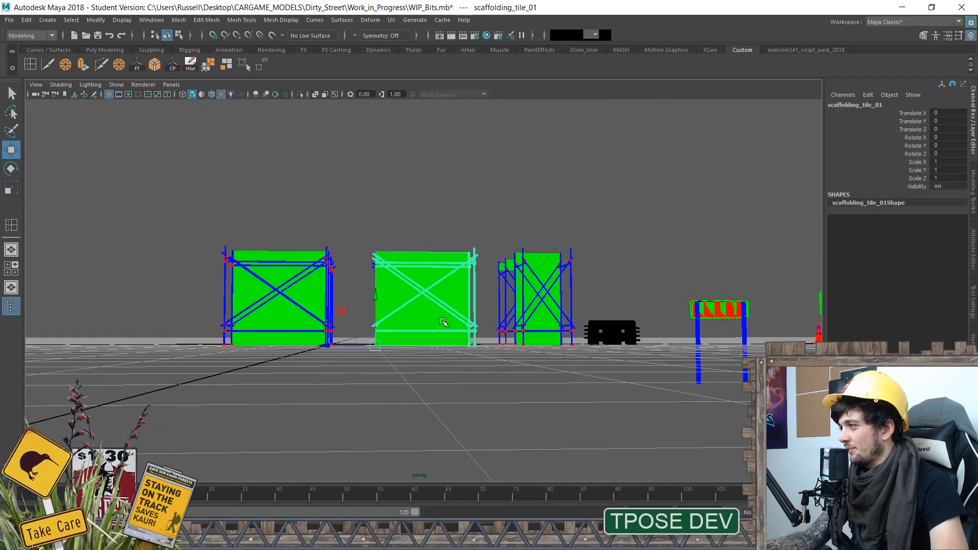
alt+right_drag(455, 344, 516, 322)
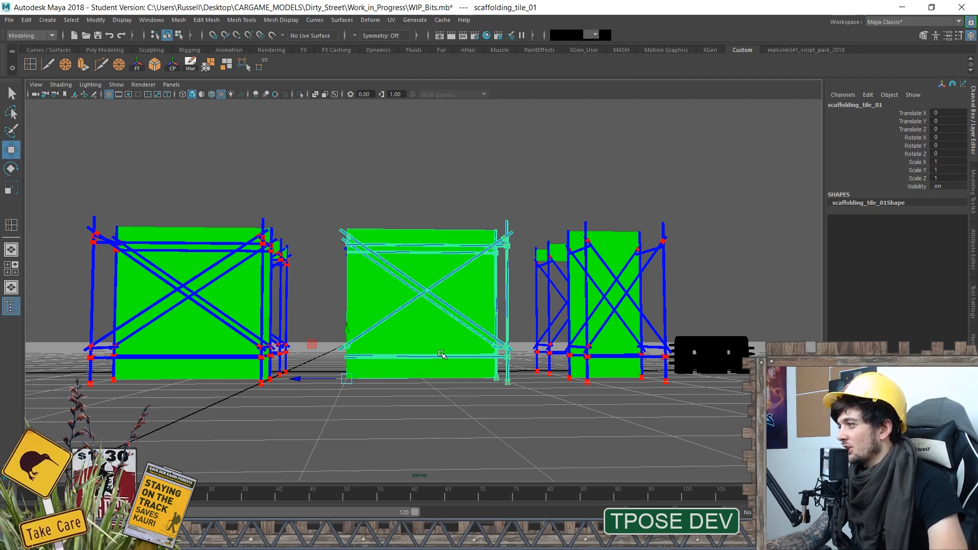
click(192, 334)
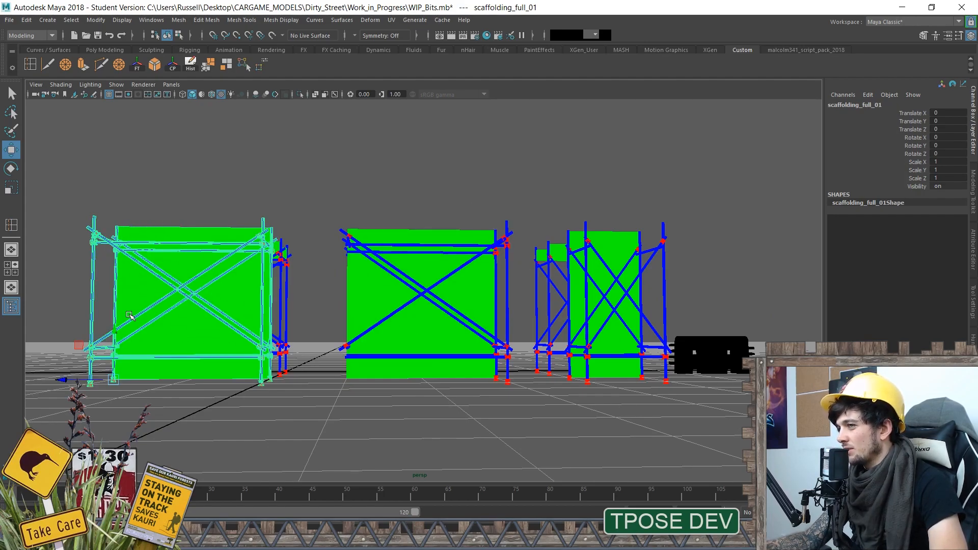
scroll(233, 286, down, 5)
alt+drag(297, 411, 351, 406)
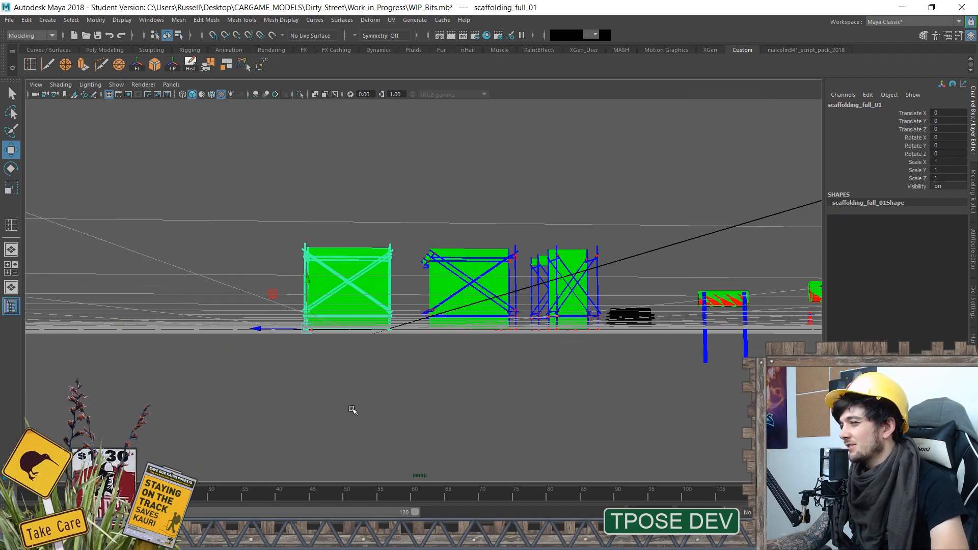
scroll(358, 410, up, 3)
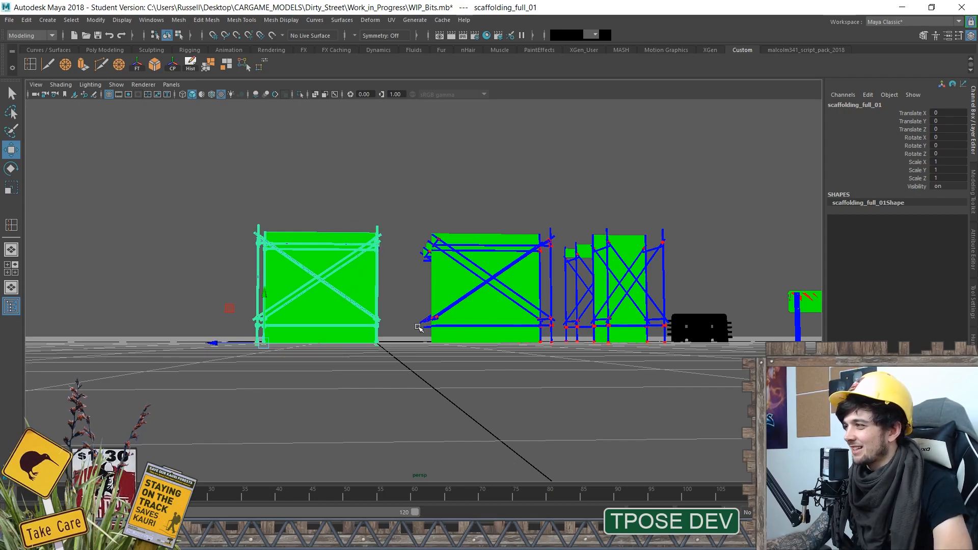
scroll(487, 350, down, 1)
scroll(489, 354, up, 1)
alt+drag(466, 352, 498, 361)
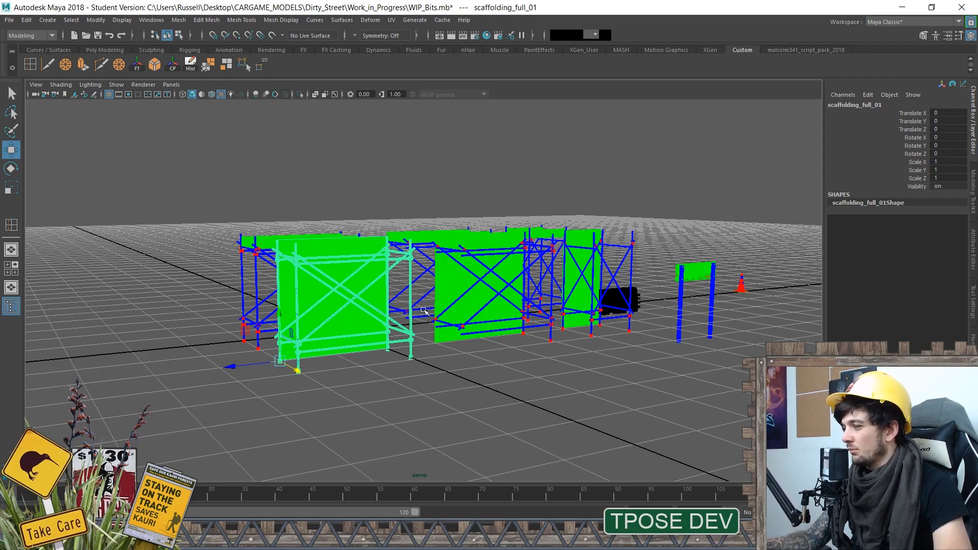
scroll(586, 386, down, 1)
scroll(588, 389, up, 1)
Examine the roadwork props beside the scaffolding: the warning signs, traffic cone and barrier
alt+drag(587, 389, 622, 373)
alt+middle_drag(622, 373, 299, 386)
alt+drag(530, 347, 719, 340)
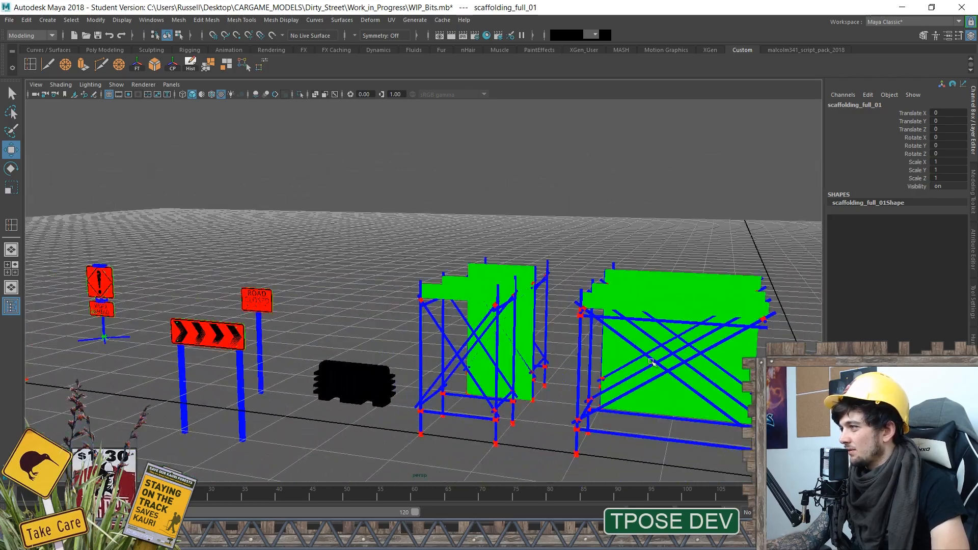
alt+middle_drag(494, 385, 605, 340)
alt+drag(606, 340, 393, 404)
scroll(376, 400, up, 3)
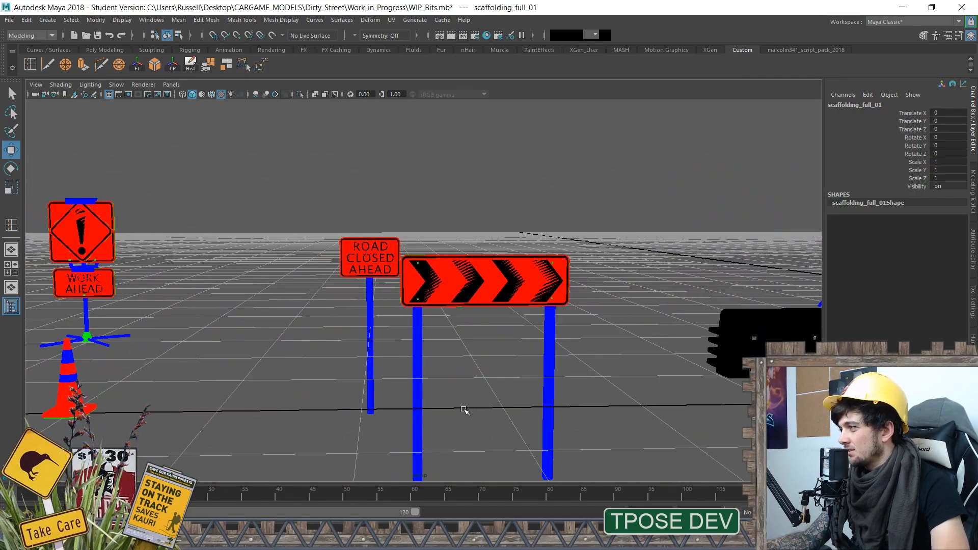
alt+middle_drag(393, 400, 475, 405)
scroll(474, 405, up, 1)
alt+drag(443, 421, 563, 408)
scroll(557, 407, down, 3)
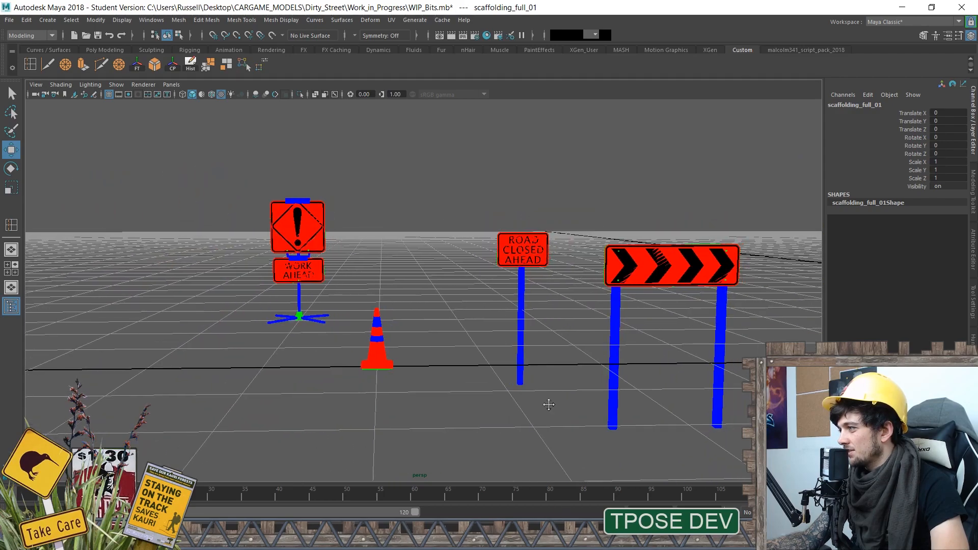
scroll(552, 406, up, 3)
alt+drag(414, 404, 305, 388)
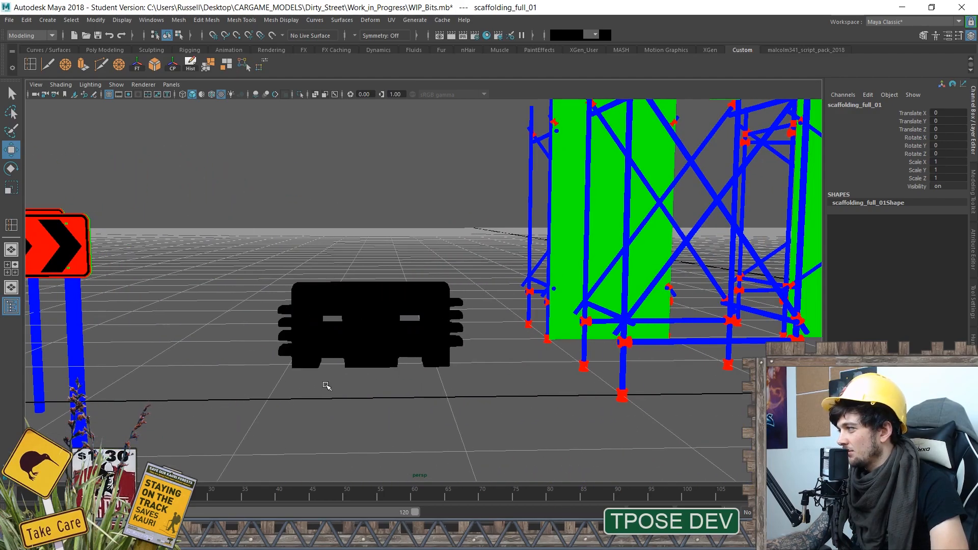
scroll(403, 373, up, 2)
scroll(418, 376, down, 2)
alt+drag(437, 376, 451, 383)
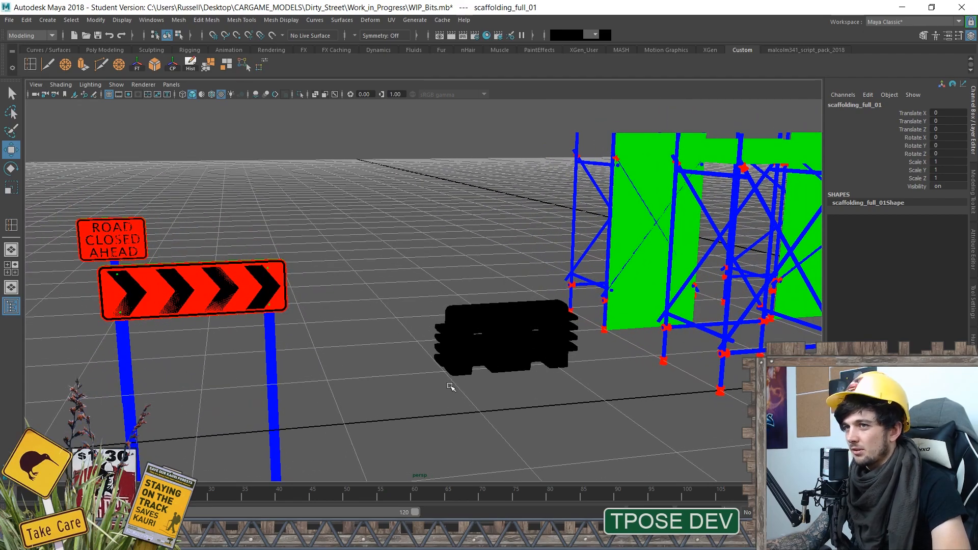
scroll(451, 387, down, 3)
alt+drag(452, 394, 514, 375)
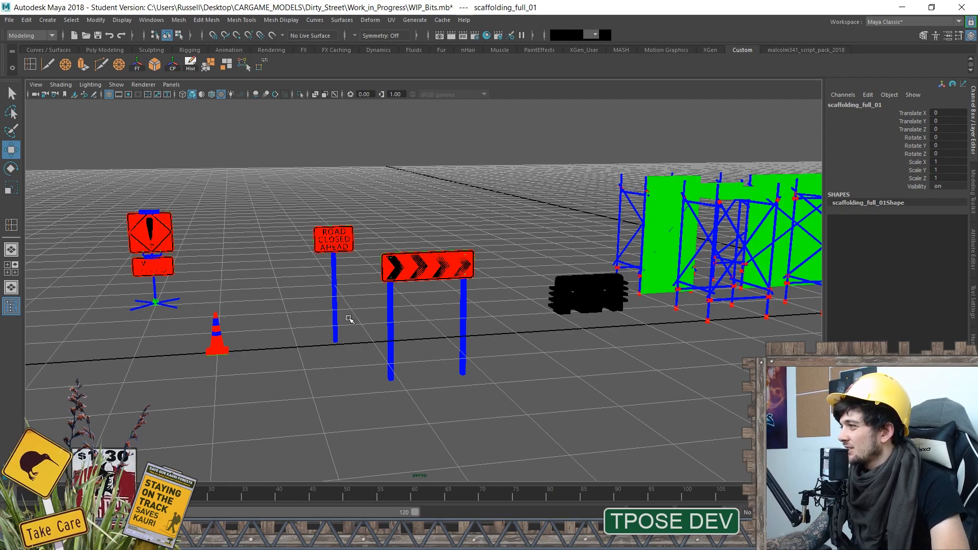
Duplicate the chevron end-of-road sign and move the copy beside it to about -1.956 in Translate Z
drag(493, 251, 352, 361)
drag(488, 223, 360, 365)
alt+drag(412, 344, 332, 359)
key(ctrl+d)
Mirror the duplicated chevron sign with a Scale Z of -1 and place it next to the original, between it and the barrier
click(940, 178)
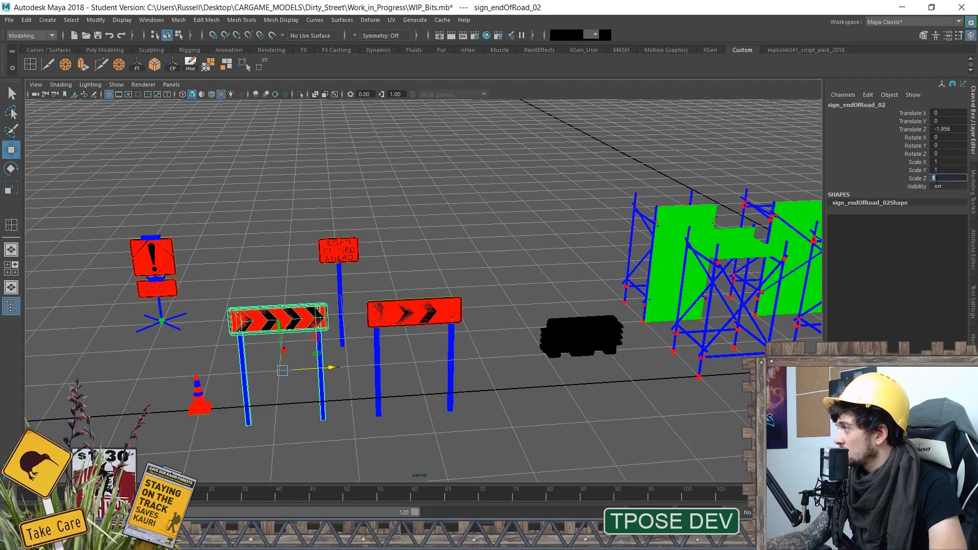
text(-1)
key(Return)
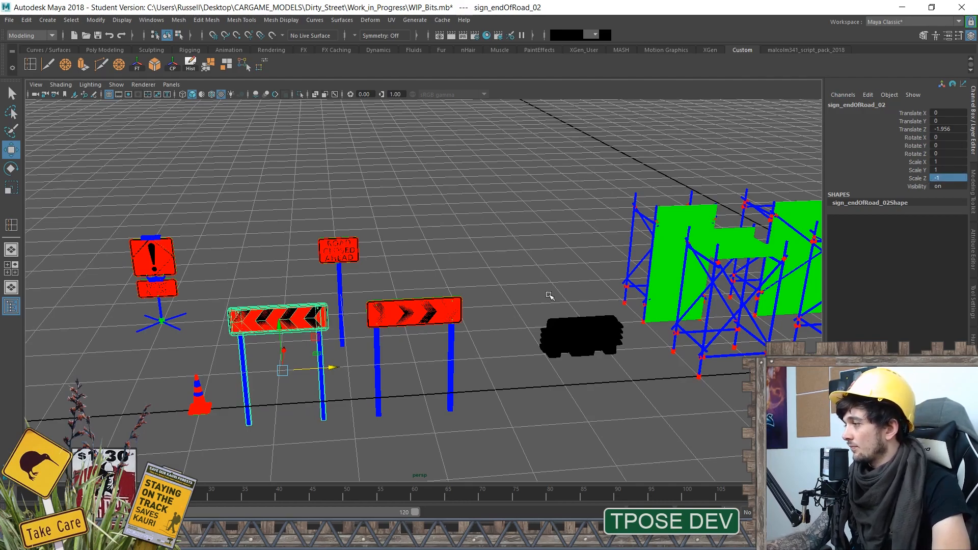
drag(324, 368, 555, 356)
click(566, 234)
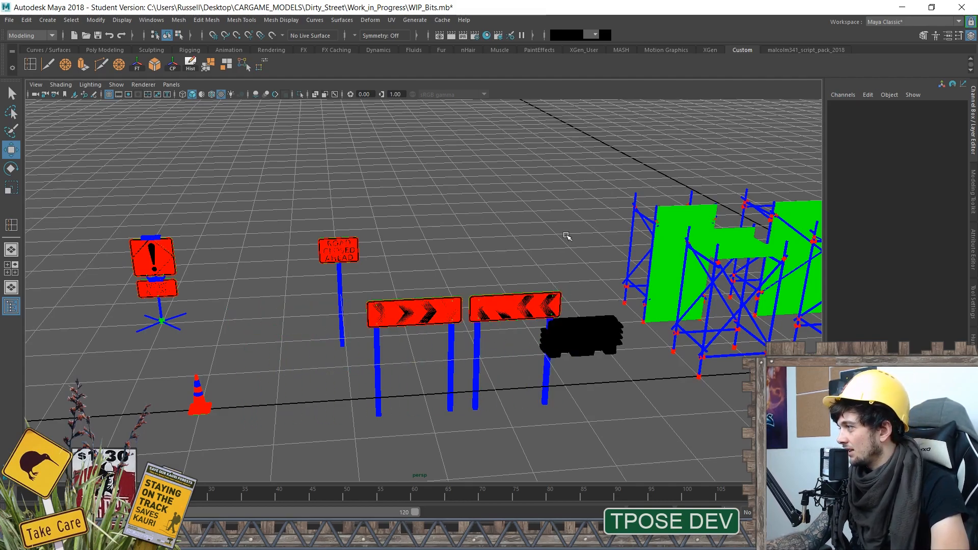
Move the ROAD CLOSED AHEAD sign between the two chevron signs and raise it about 0.525 units so its panel sits above them
scroll(544, 287, up, 6)
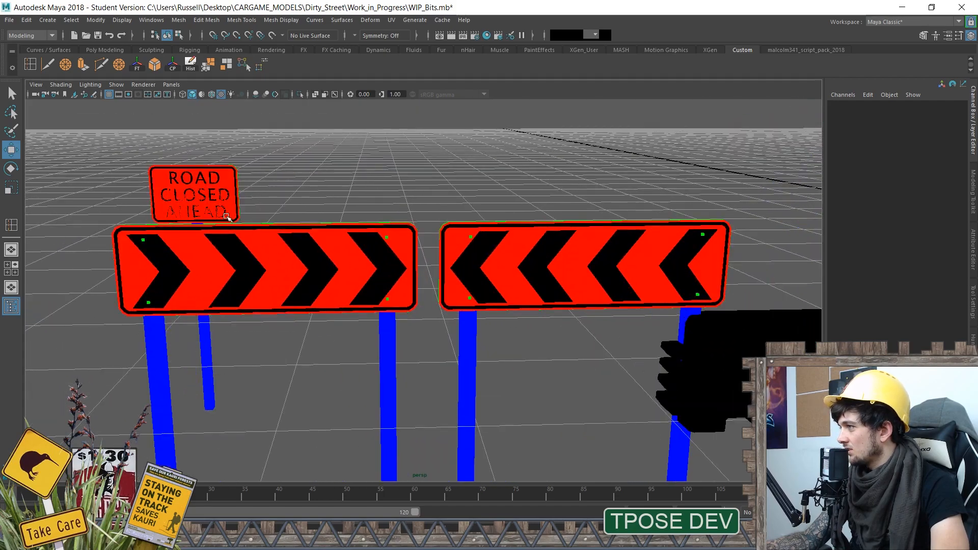
click(227, 216)
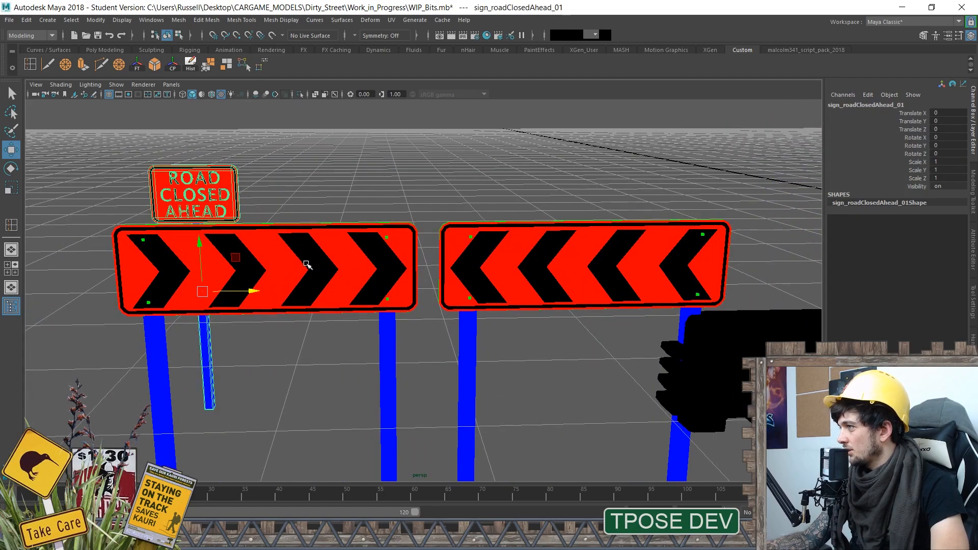
scroll(239, 255, down, 3)
drag(265, 289, 430, 260)
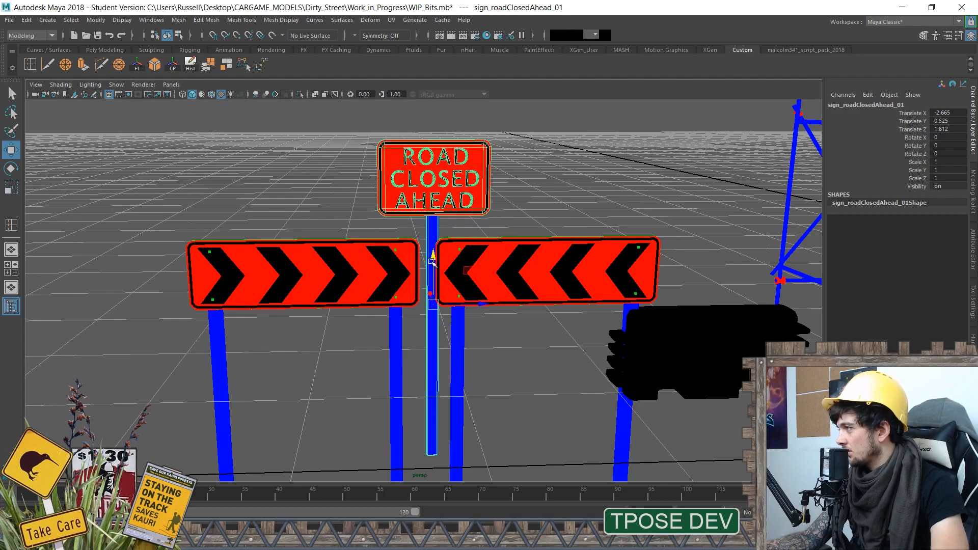
drag(482, 305, 465, 305)
click(541, 202)
Examine the combined arrangement of the two chevron signs and the ROAD CLOSED AHEAD sign
scroll(525, 216, down, 5)
alt+drag(490, 248, 497, 239)
scroll(494, 255, up, 5)
alt+middle_drag(493, 259, 463, 310)
scroll(499, 257, down, 4)
alt+drag(463, 310, 468, 306)
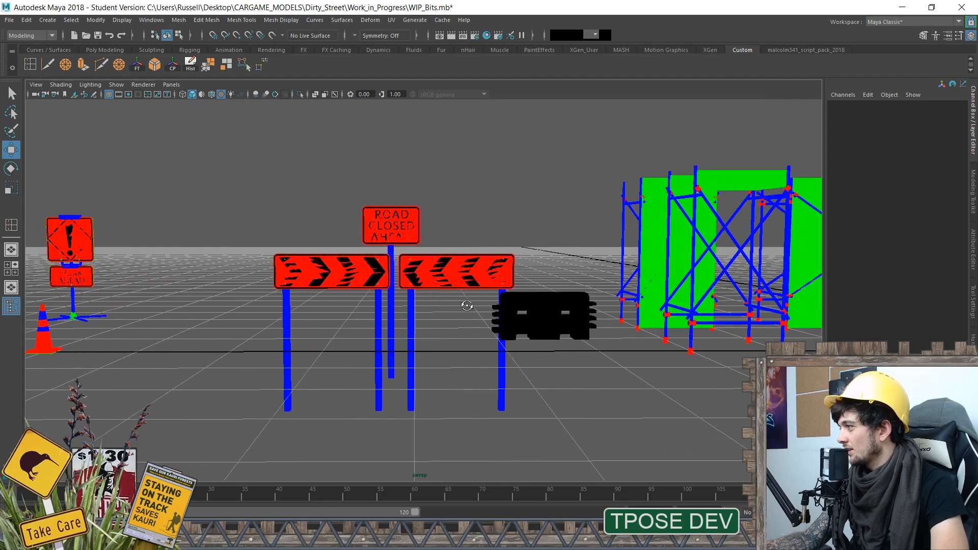
scroll(459, 310, up, 3)
alt+middle_drag(436, 321, 408, 363)
mouse_move(408, 362)
alt+mouse_down()
mouse_move(418, 363)
mouse_move(415, 374)
alt+mouse_up()
scroll(414, 373, down, 2)
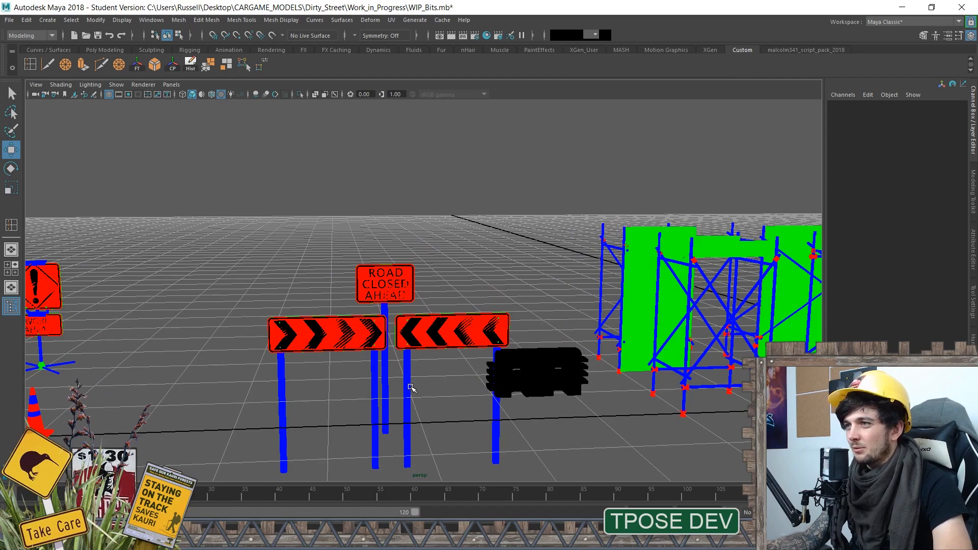
scroll(415, 386, down, 3)
scroll(415, 386, up, 3)
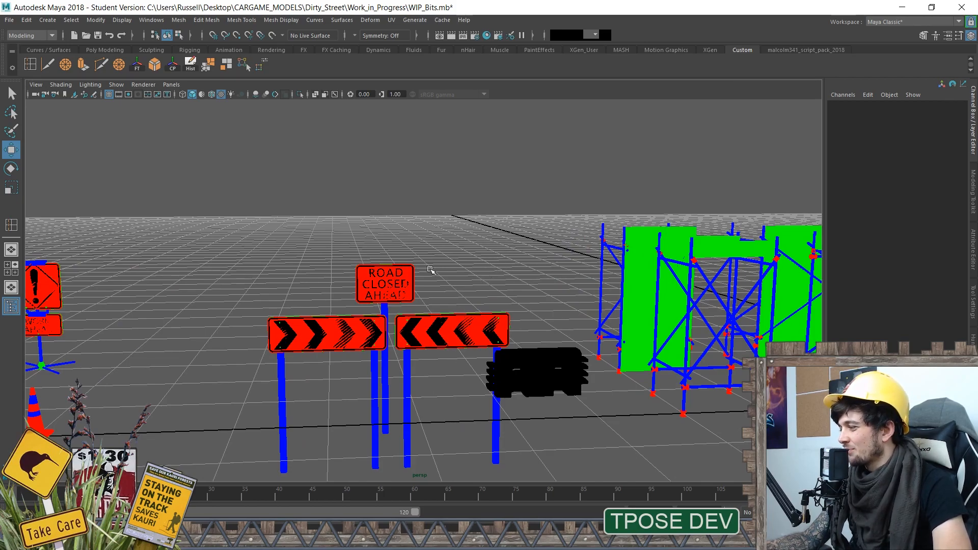
scroll(434, 293, down, 4)
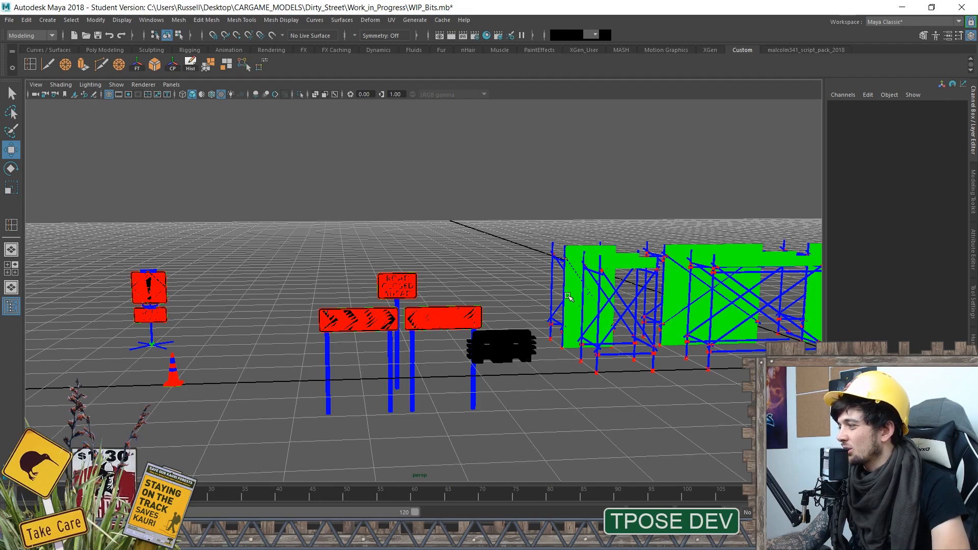
Duplicate the full deck scaffolding and place the copy end to end with the original at Translate Z 2
alt+drag(567, 299, 520, 320)
click(544, 257)
mouse_move(595, 285)
alt+mouse_down()
mouse_move(533, 281)
mouse_move(531, 332)
mouse_move(601, 301)
alt+mouse_up()
scroll(600, 301, up, 5)
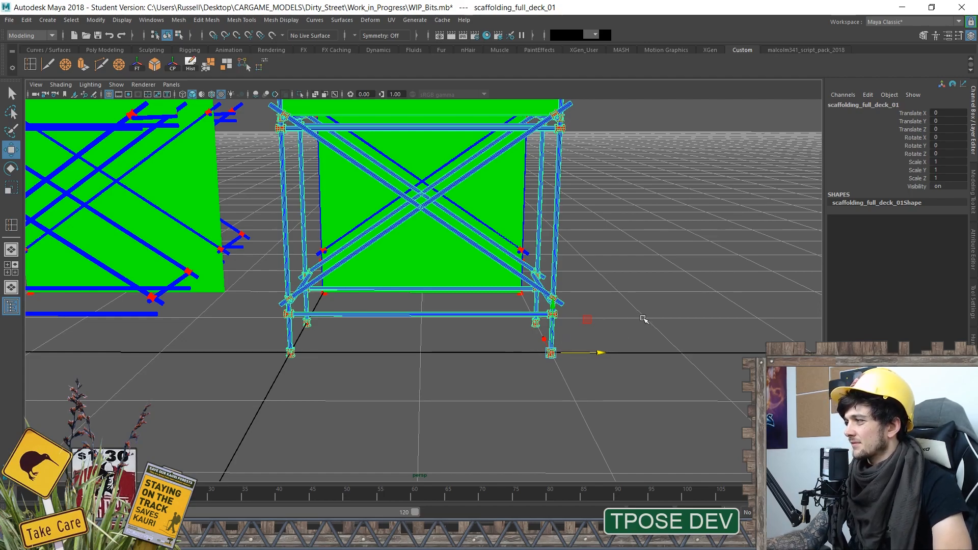
alt+drag(589, 288, 472, 231)
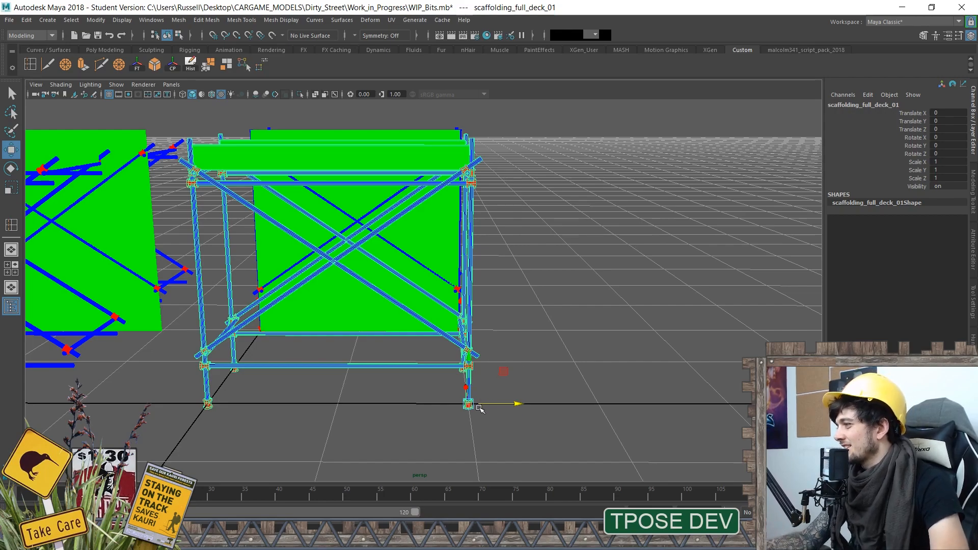
alt+drag(501, 362, 393, 426)
alt+middle_drag(392, 426, 451, 411)
scroll(450, 411, up, 2)
key(ctrl+d)
alt+middle_drag(610, 380, 622, 404)
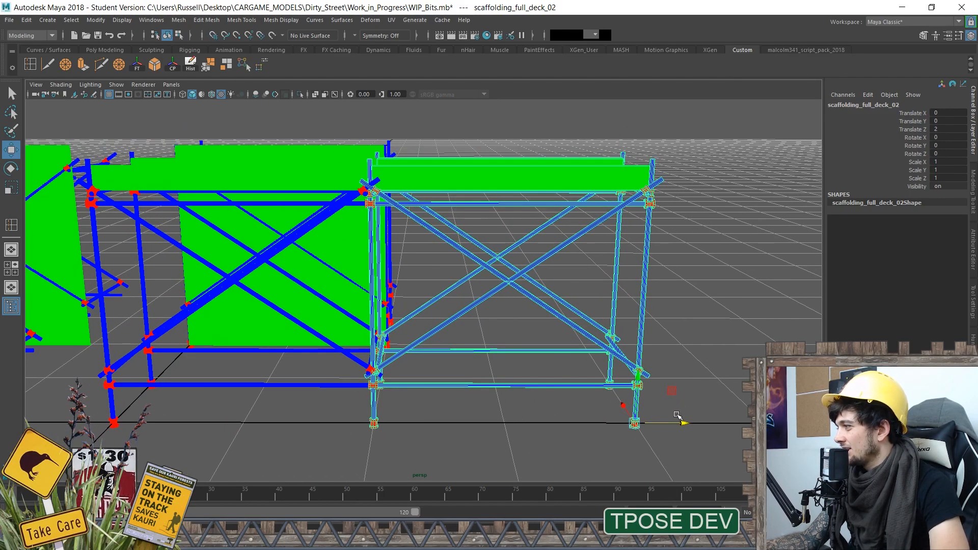
Shift the scaffolding copy to about 2.062 in Translate Z to compare the doubled posts, and snap it back to 2
drag(682, 423, 691, 424)
scroll(571, 433, up, 5)
alt+drag(375, 393, 511, 386)
alt+middle_drag(512, 386, 694, 408)
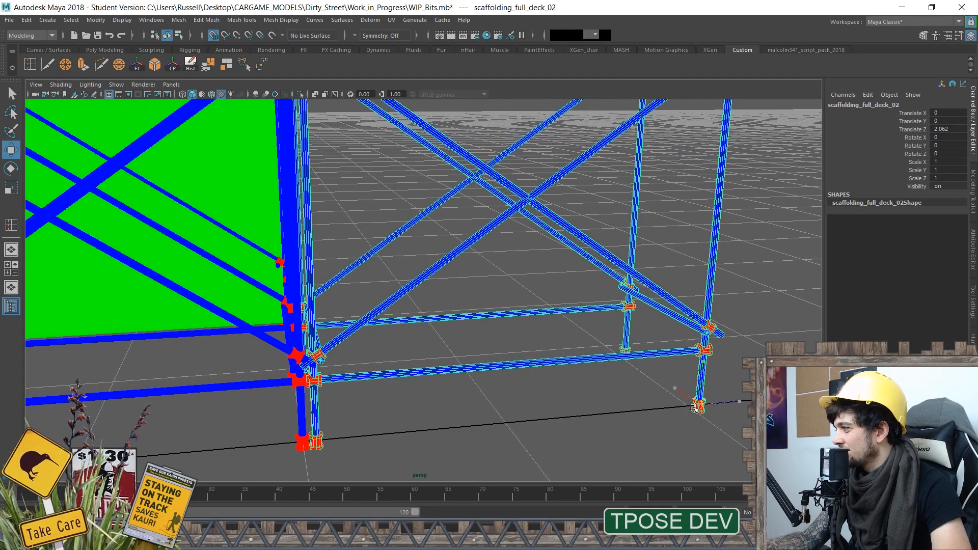
alt+right_drag(672, 419, 485, 415)
alt+drag(484, 415, 428, 458)
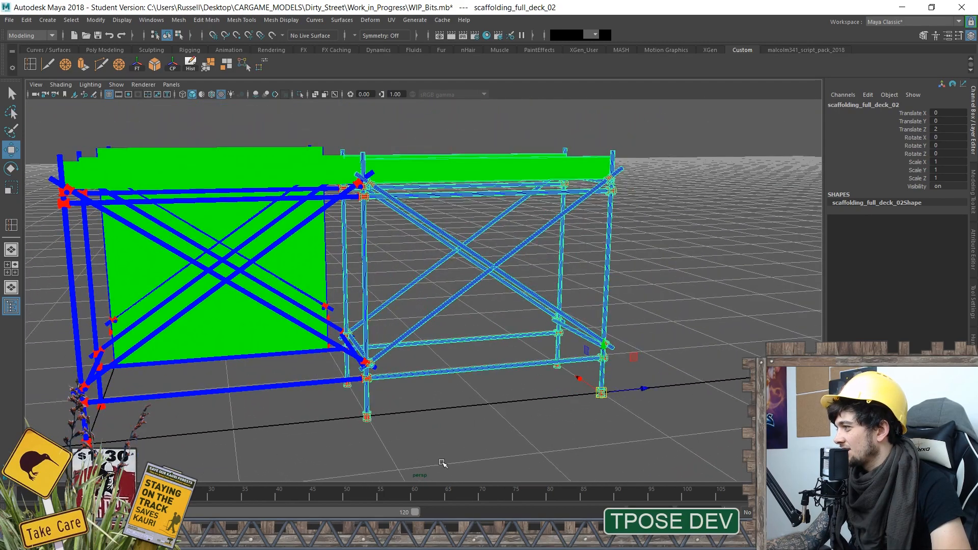
alt+right_drag(428, 458, 494, 408)
alt+middle_drag(494, 408, 526, 393)
alt+right_drag(526, 393, 527, 400)
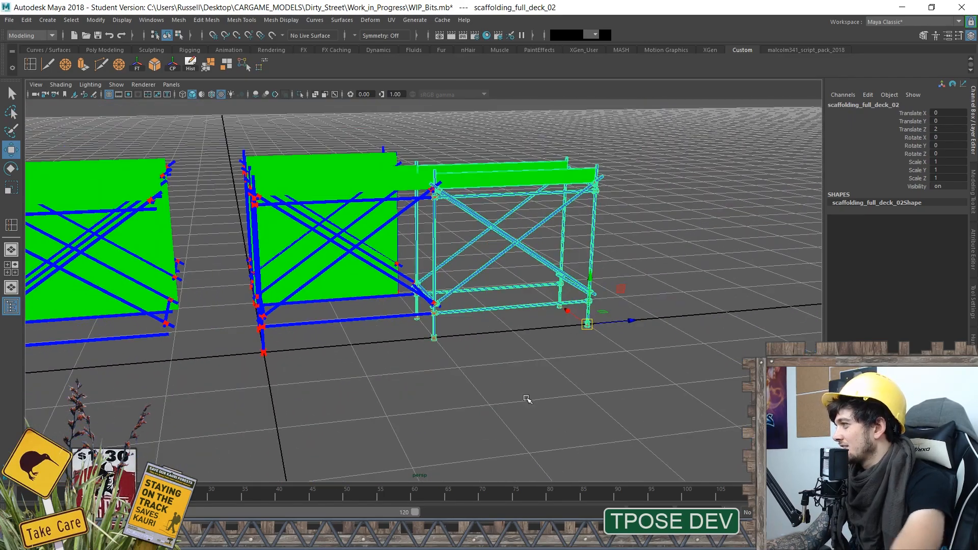
Delete the duplicated full deck scaffolding
key(Delete)
scroll(439, 391, up, 5)
scroll(440, 392, down, 5)
alt+drag(468, 407, 491, 404)
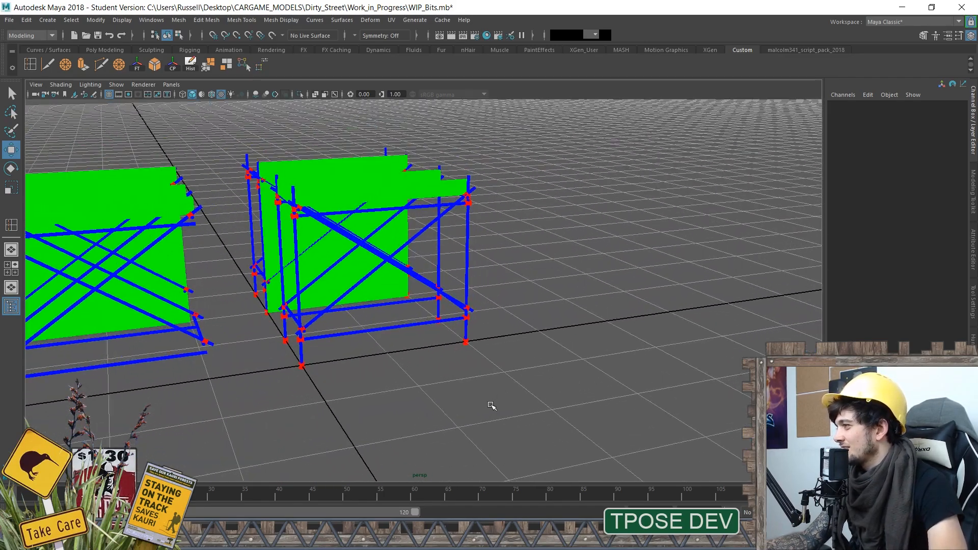
scroll(493, 404, down, 2)
scroll(519, 399, up, 10)
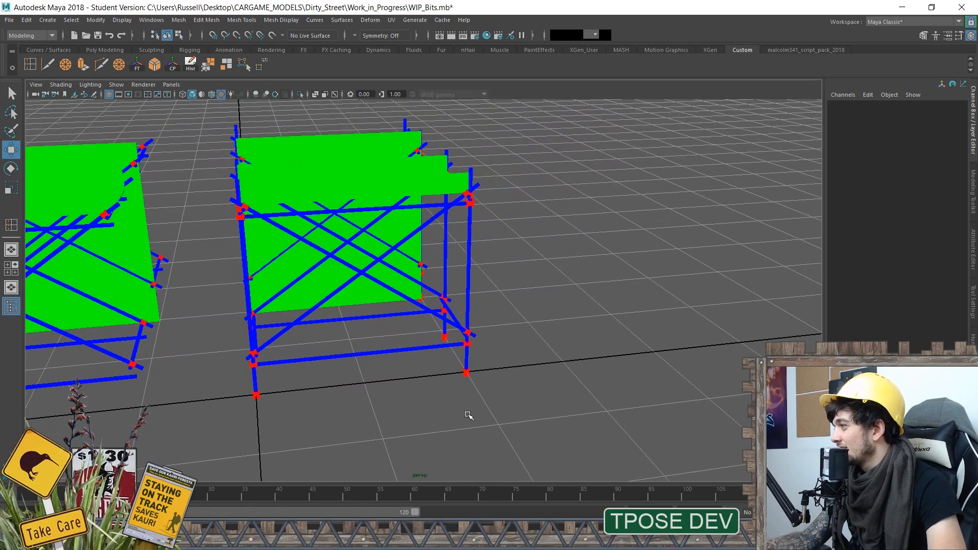
scroll(502, 413, down, 8)
scroll(425, 415, up, 8)
scroll(414, 414, down, 4)
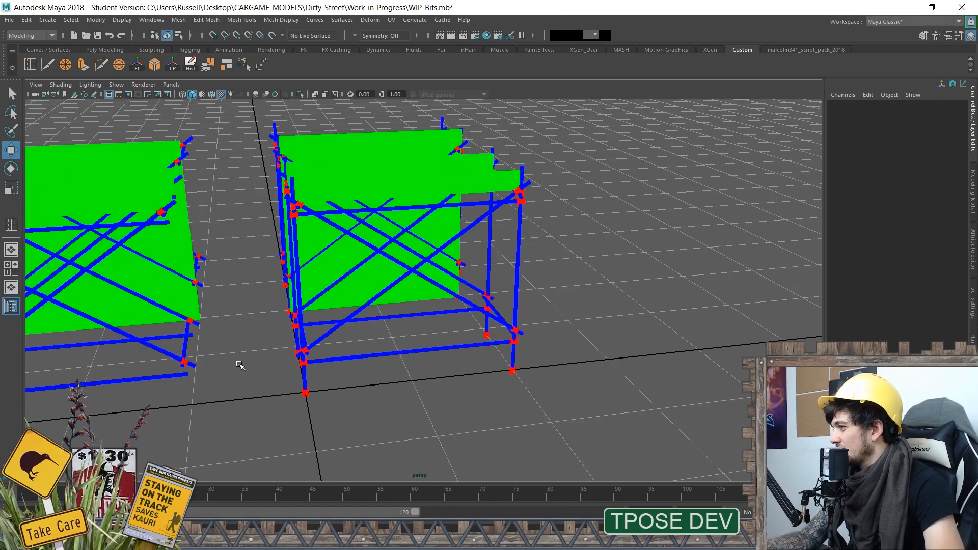
Select the tileable deck scaffolding and examine its open end without uprights beside the full scaffolding
click(178, 368)
alt+drag(179, 368, 334, 346)
scroll(360, 390, up, 3)
scroll(332, 350, up, 5)
alt+middle_drag(331, 350, 339, 335)
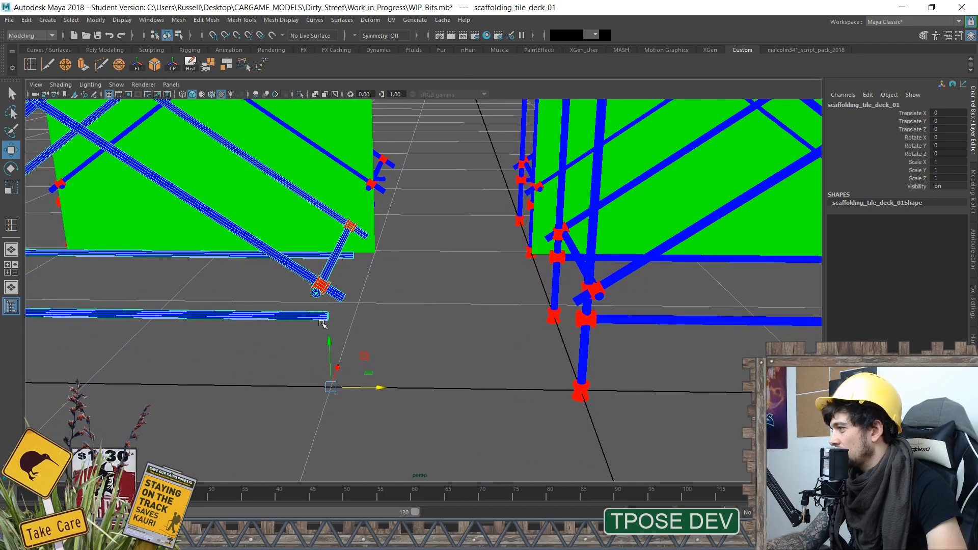
scroll(315, 326, down, 10)
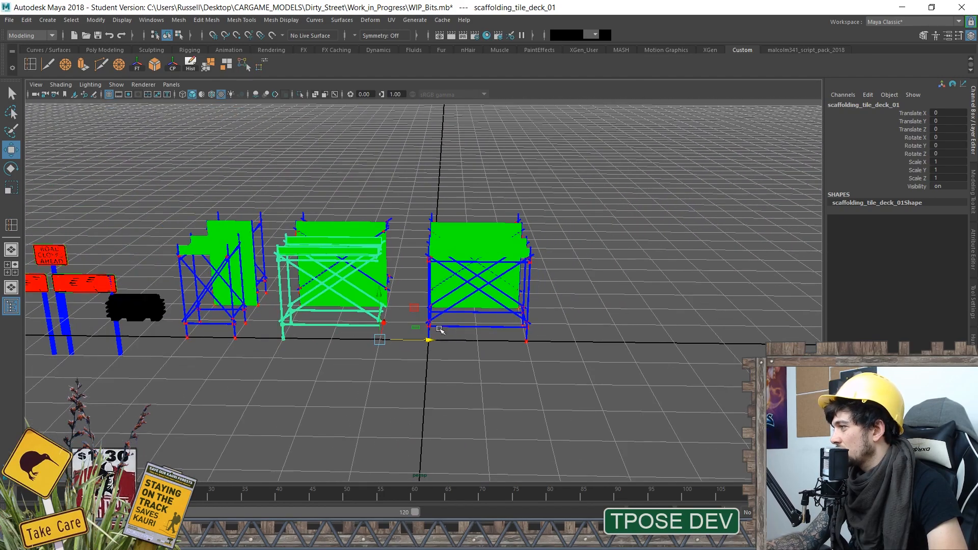
Duplicate the tileable deck scaffolding and place the copy beyond the full scaffolding at Translate Z 6
alt+middle_drag(393, 276, 336, 381)
key(ctrl+d)
drag(301, 385, 525, 377)
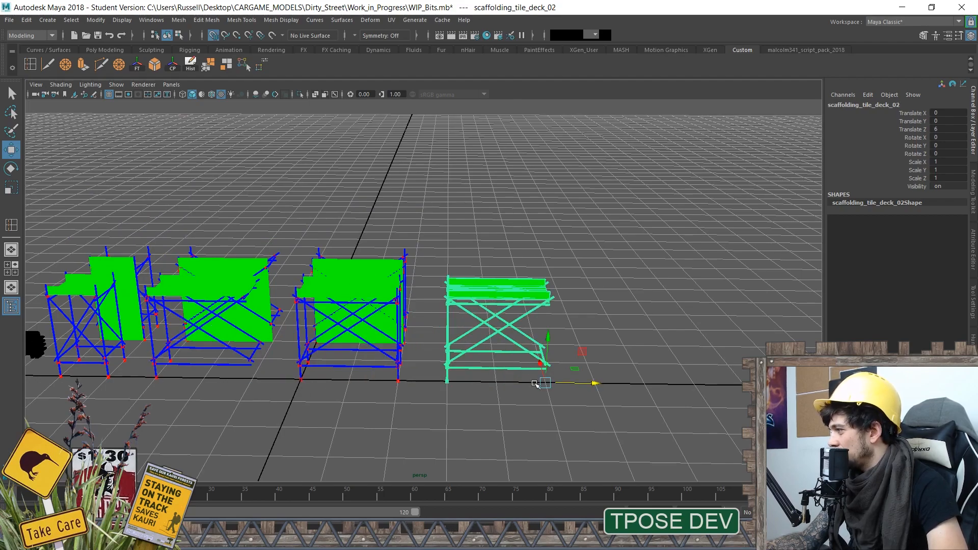
Rotate the deck tile copy to -180 in Rotate Y and snap it to Translate X 1
alt+middle_drag(541, 382, 498, 392)
key(e)
drag(493, 386, 324, 383)
scroll(600, 304, down, 5)
alt+drag(601, 304, 362, 384)
key(w)
key(x)
middle_drag(358, 375, 320, 326)
click(299, 320)
key(x)
alt+drag(224, 382, 313, 339)
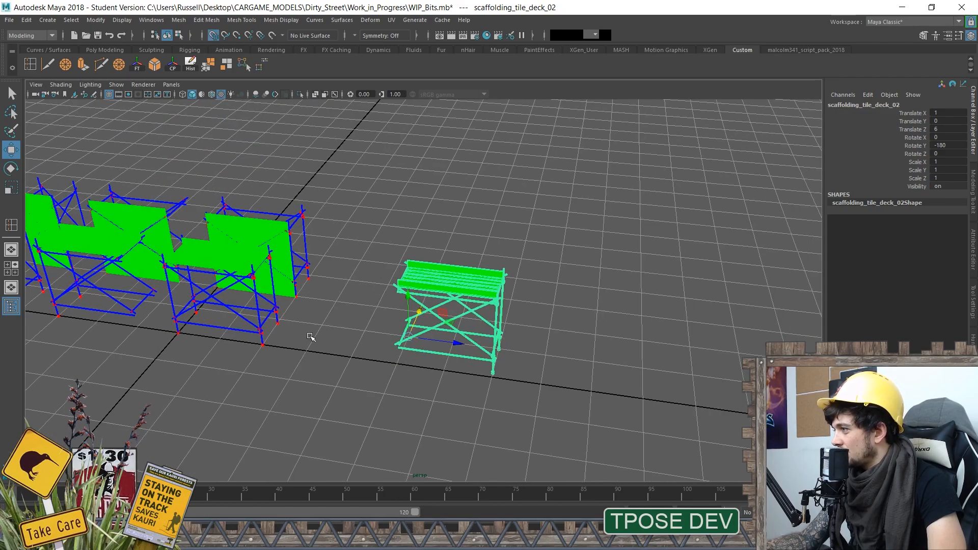
Snap the rotated deck tile copy against the end of the full scaffolding at Translate Z 3
middle_drag(312, 338, 277, 316)
drag(384, 393, 280, 321)
key(x)
alt+drag(272, 379, 307, 358)
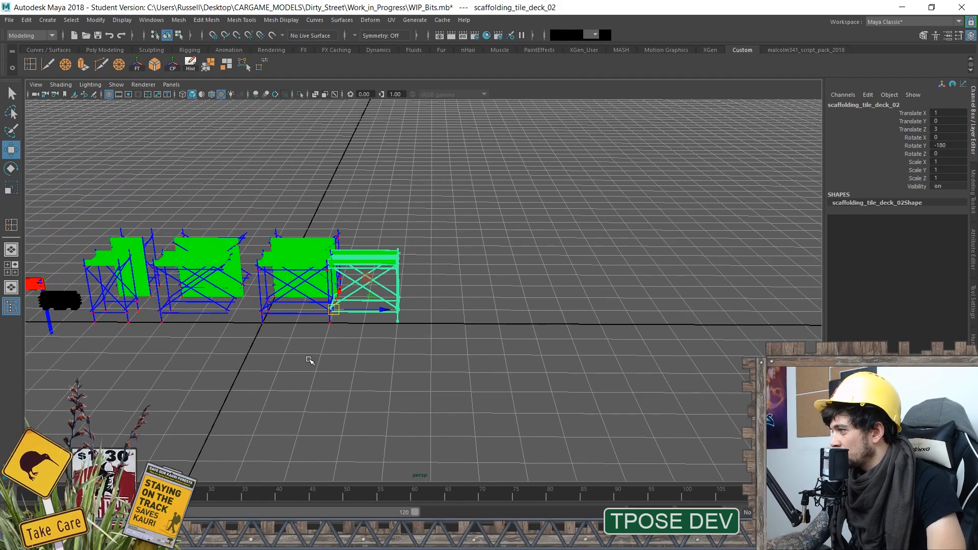
Examine up close how the deck tile copy meets the posts and clamps of the full scaffolding
alt+right_drag(307, 359, 345, 373)
alt+drag(345, 374, 339, 388)
scroll(331, 398, up, 5)
alt+middle_drag(321, 398, 312, 412)
alt+middle_drag(369, 376, 555, 291)
alt+drag(554, 291, 413, 278)
click(300, 358)
scroll(413, 278, up, 5)
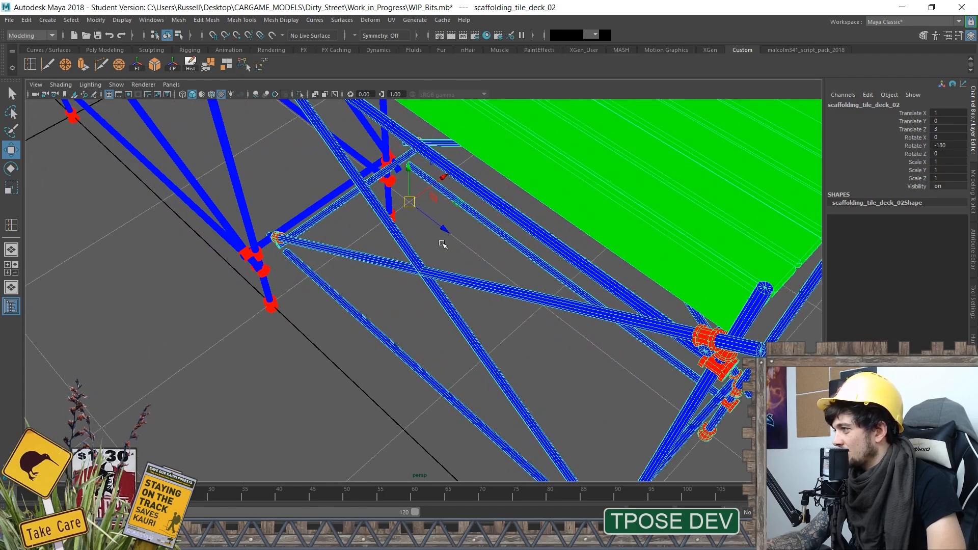
middle_drag(445, 176, 422, 188)
alt+drag(422, 188, 461, 211)
alt+middle_drag(471, 266, 408, 334)
click(409, 334)
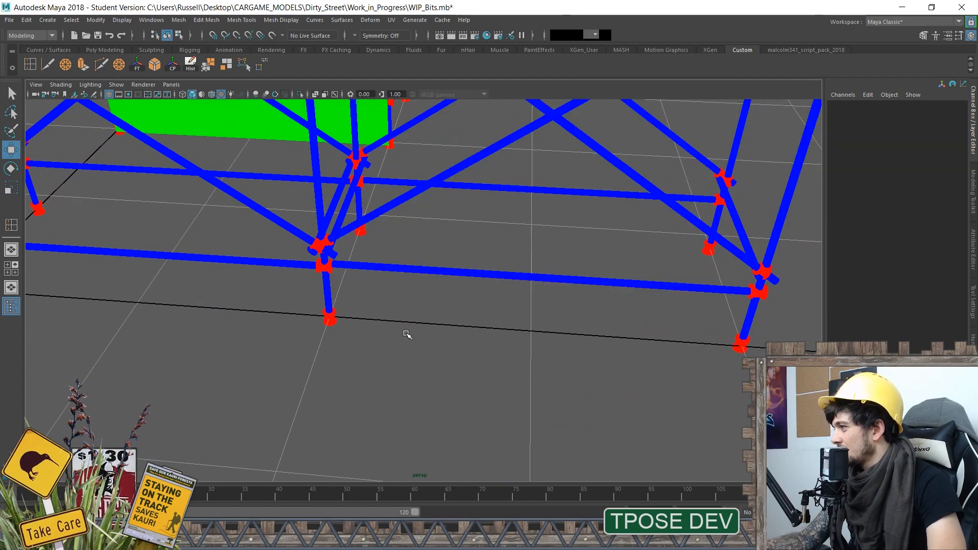
Inspect the shared uprights and the whole joined run of full and tile scaffolding from the outside
scroll(408, 334, down, 3)
alt+drag(408, 334, 443, 323)
alt+middle_drag(444, 323, 415, 435)
alt+drag(415, 434, 514, 399)
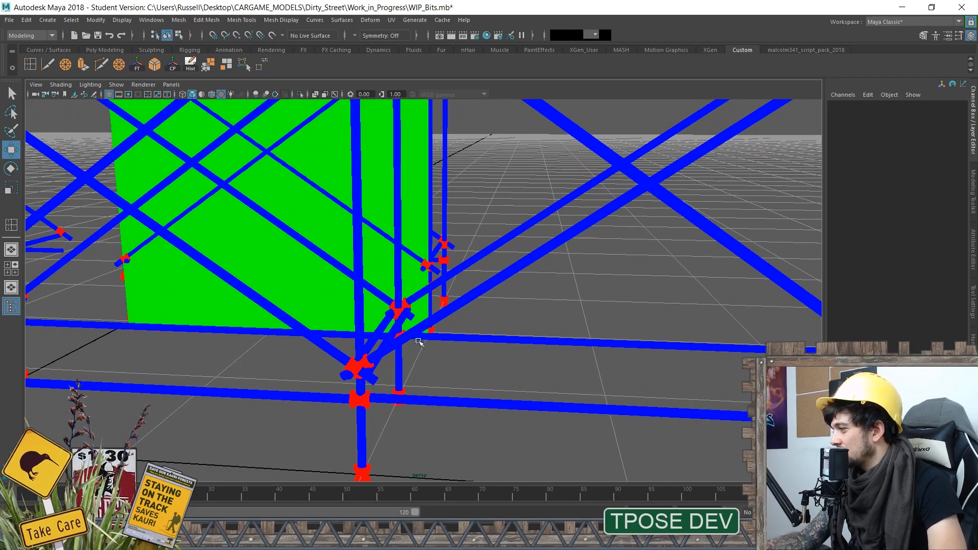
scroll(419, 341, down, 5)
alt+drag(419, 392, 470, 402)
scroll(445, 389, down, 6)
scroll(443, 393, up, 4)
scroll(442, 362, down, 2)
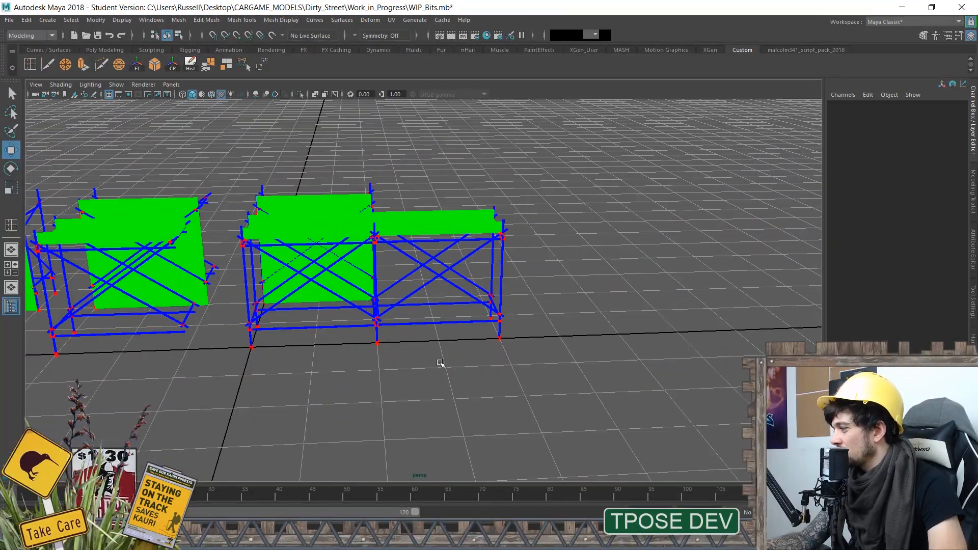
Undo the moves that attached the deck tile copy to the full scaffolding
alt+drag(443, 363, 445, 393)
scroll(446, 393, up, 3)
key(ctrl+z)
key(ctrl+z)
key(ctrl+z)
key(ctrl+z)
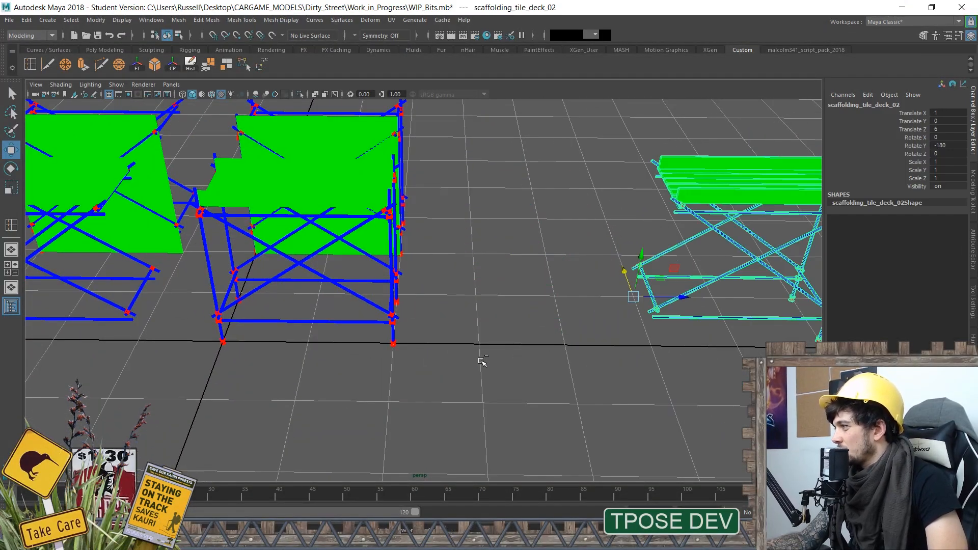
scroll(519, 360, down, 3)
click(516, 360)
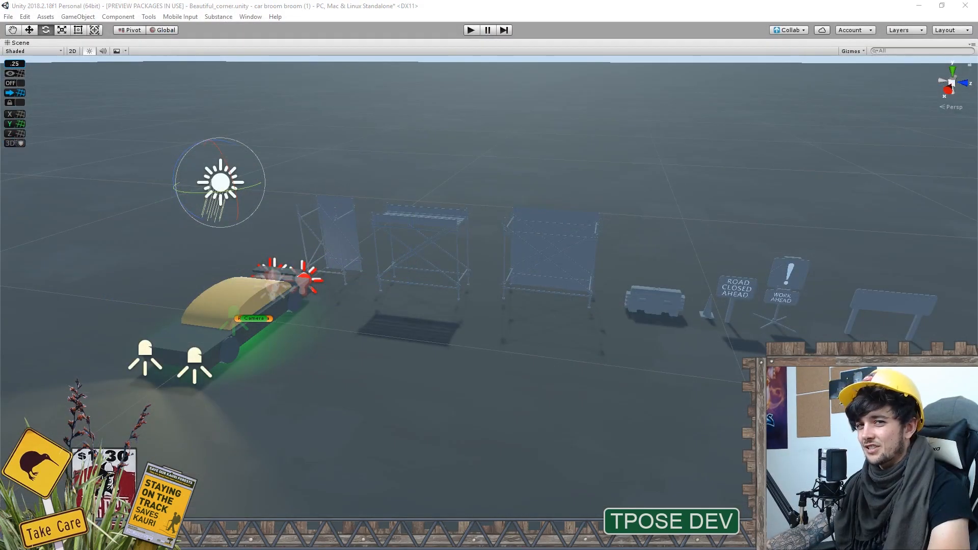
Switch to Unity and examine the imported scaffolding pieces, barrier and road signs next to the car
right_drag(274, 432, 487, 372)
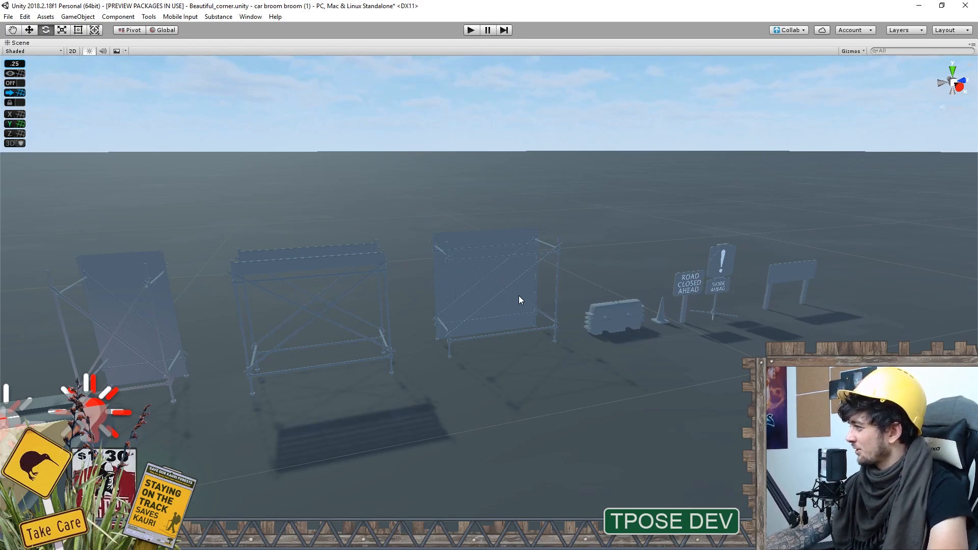
right_drag(540, 301, 316, 337)
mouse_move(493, 326)
right_down()
mouse_move(549, 271)
mouse_move(506, 318)
right_up()
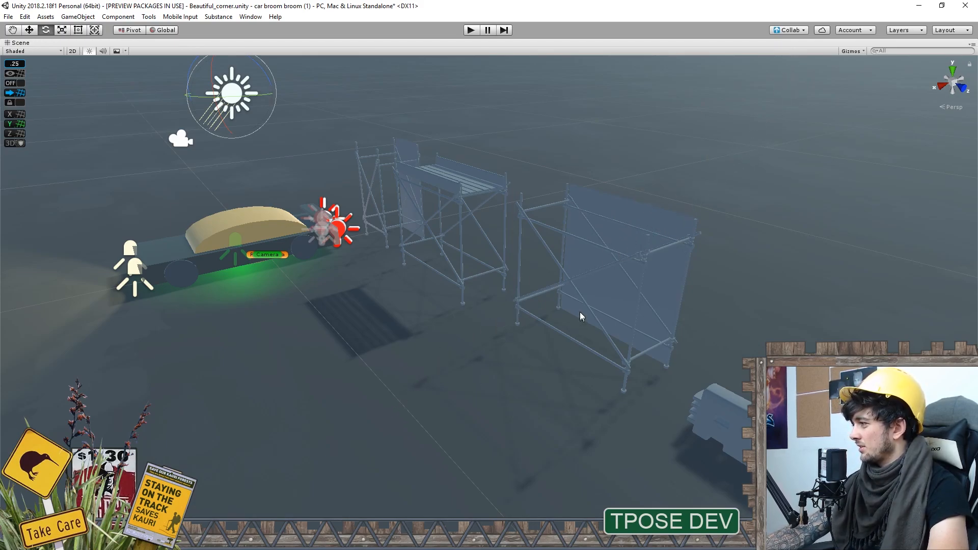
right_drag(628, 349, 670, 335)
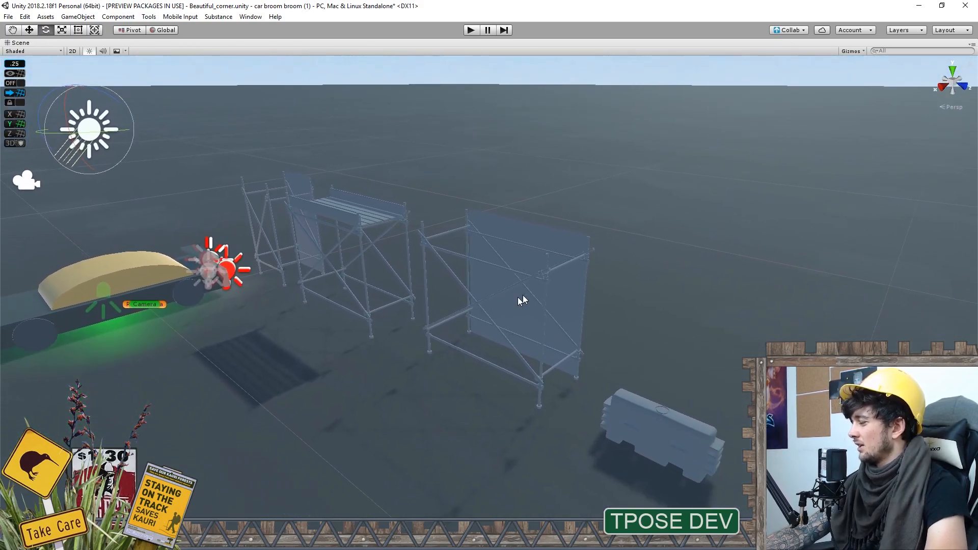
right_drag(512, 294, 557, 348)
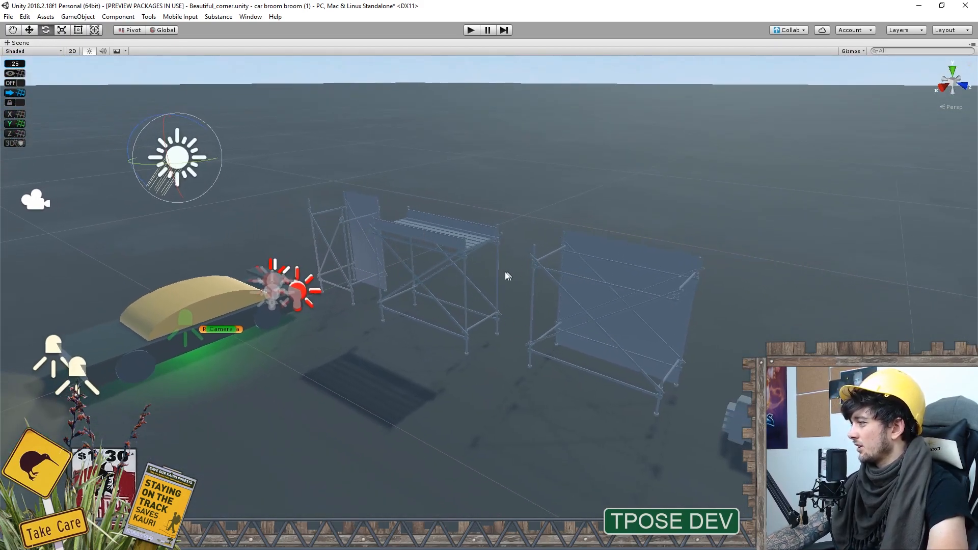
mouse_move(549, 292)
right_down()
mouse_move(579, 283)
mouse_move(551, 280)
right_up()
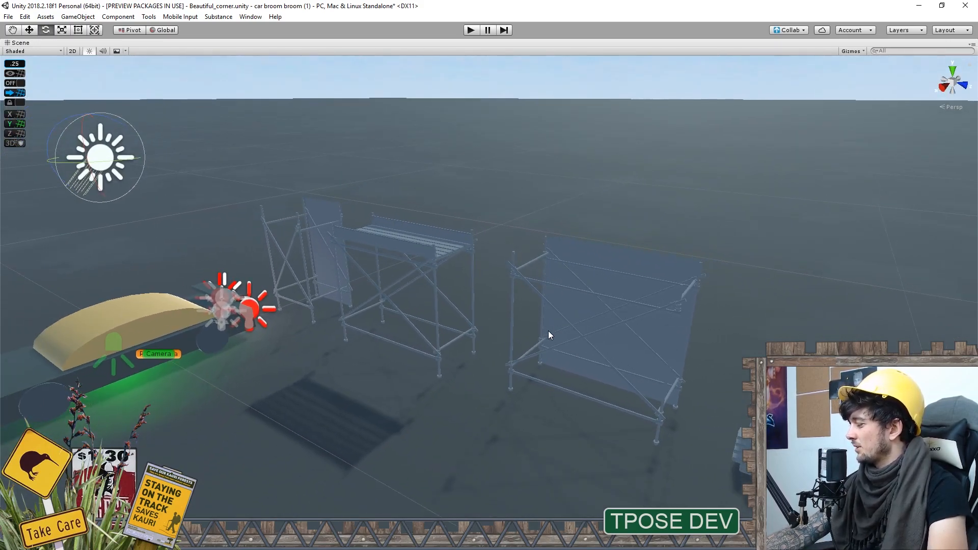
key(w)
right_drag(569, 352, 566, 348)
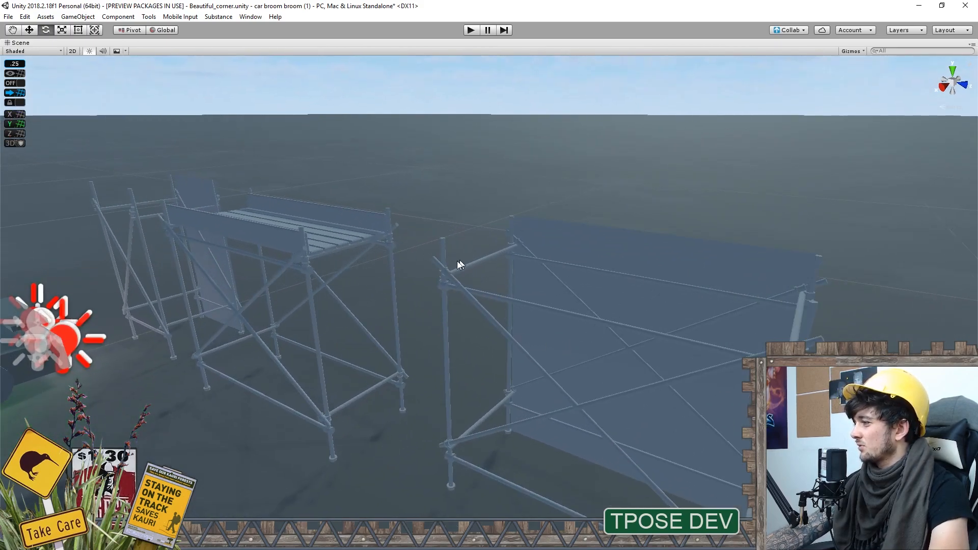
right_drag(527, 264, 485, 291)
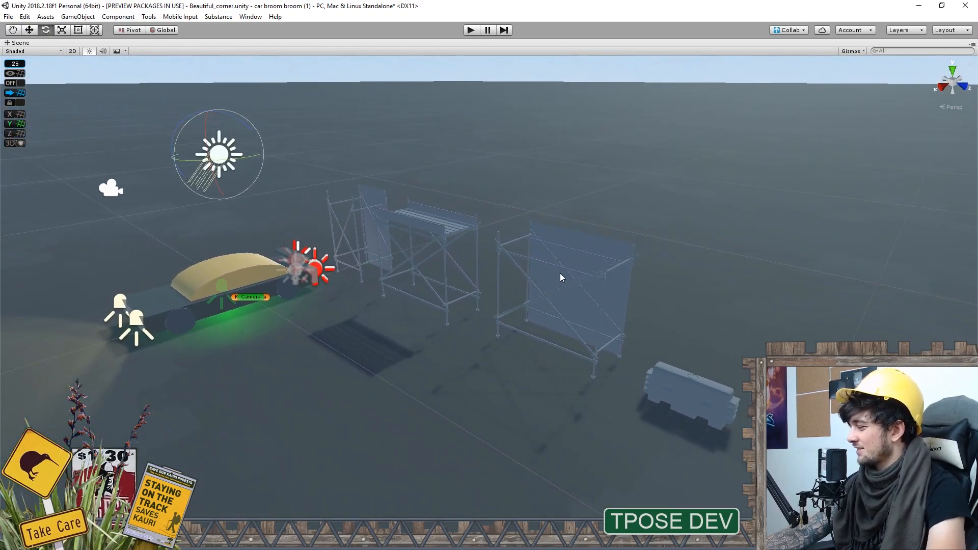
Inspect the scaffolding and roadwork props in the Unity scene from behind and from above
right_drag(682, 225, 395, 208)
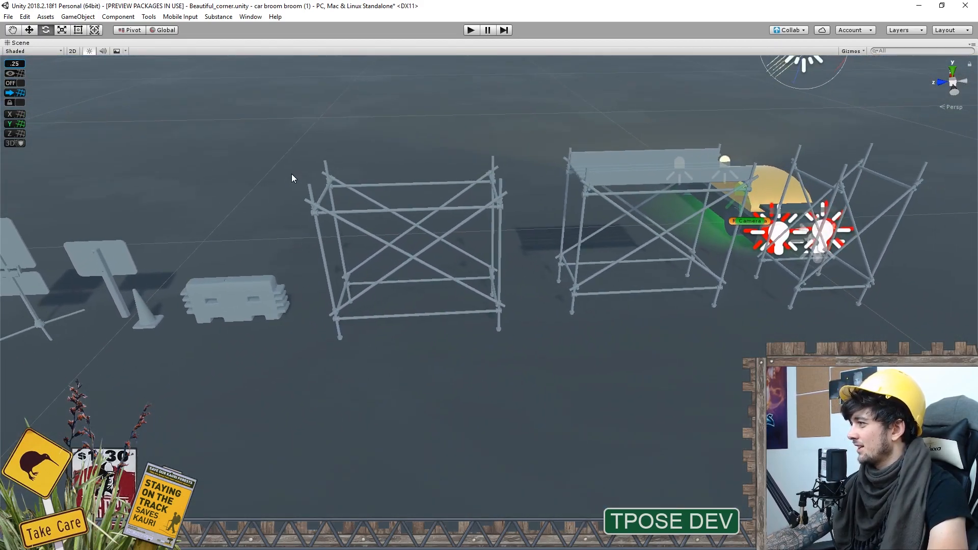
right_drag(448, 181, 626, 380)
right_drag(659, 329, 668, 275)
key(f)
right_drag(610, 345, 567, 272)
key(w)
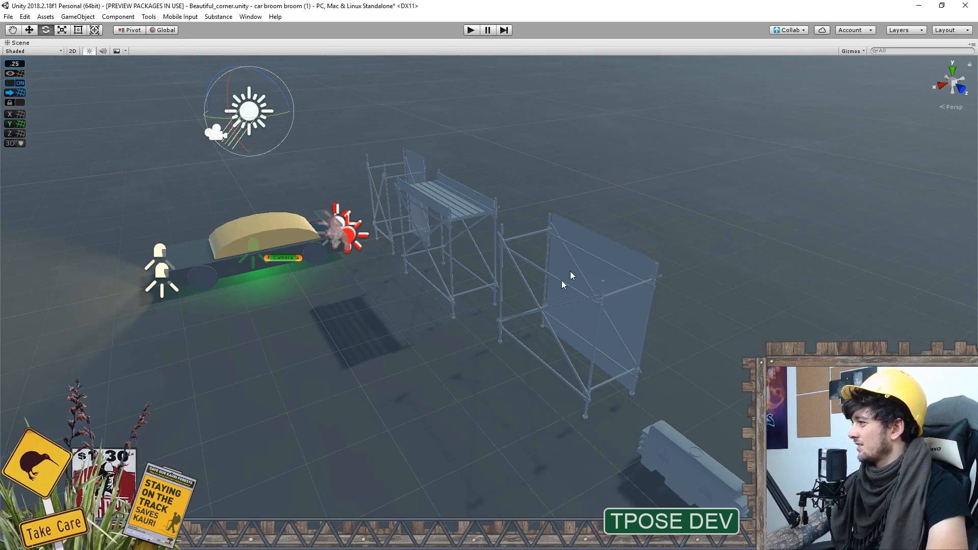
right_drag(655, 374, 779, 357)
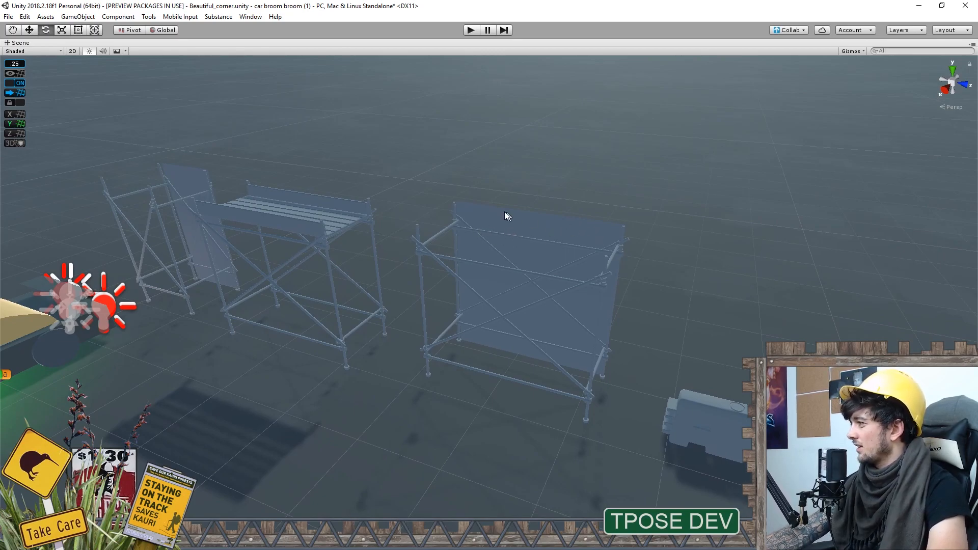
right_drag(563, 228, 448, 269)
right_drag(409, 317, 530, 219)
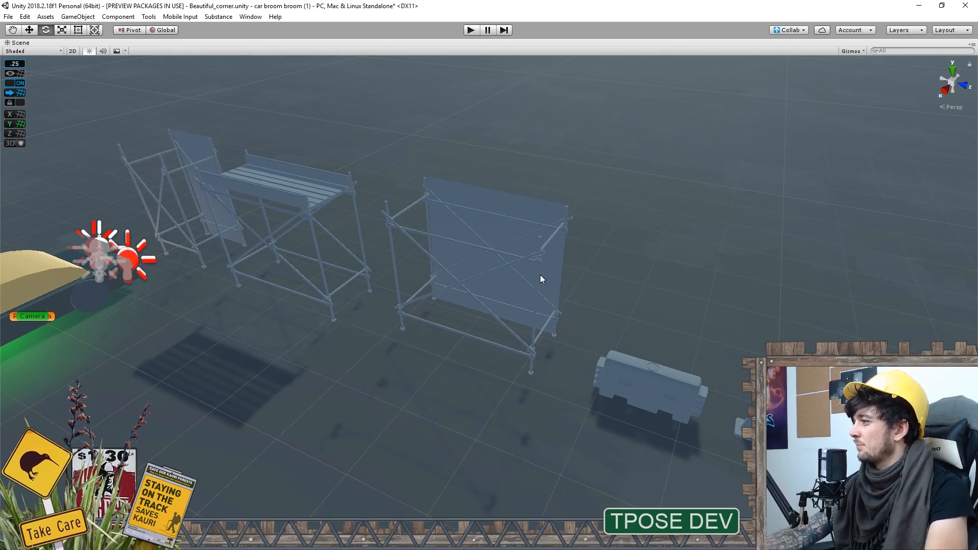
Rotate the directional light so the scaffolding shadows fall behind the panels, and check the lit models
scroll(530, 234, down, 6)
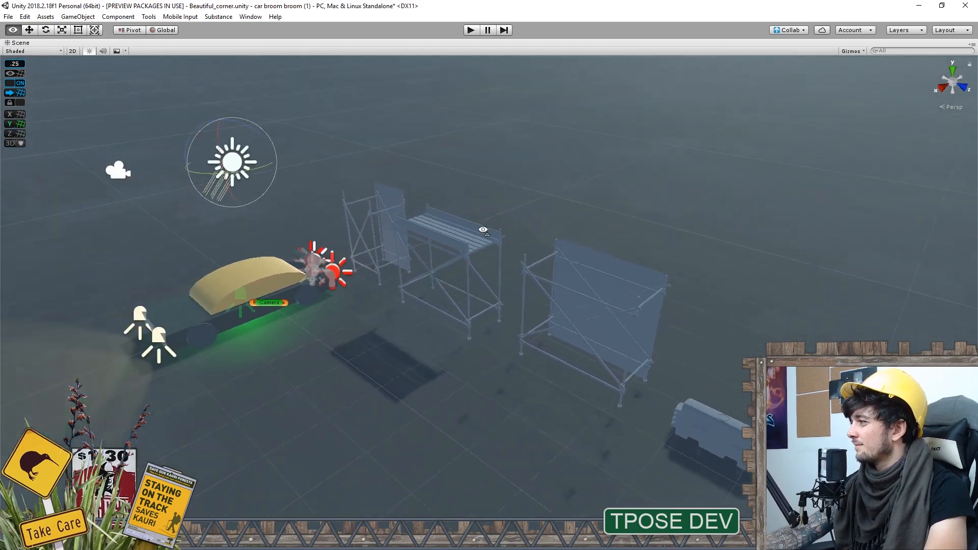
drag(250, 199, 454, 250)
right_drag(455, 250, 646, 264)
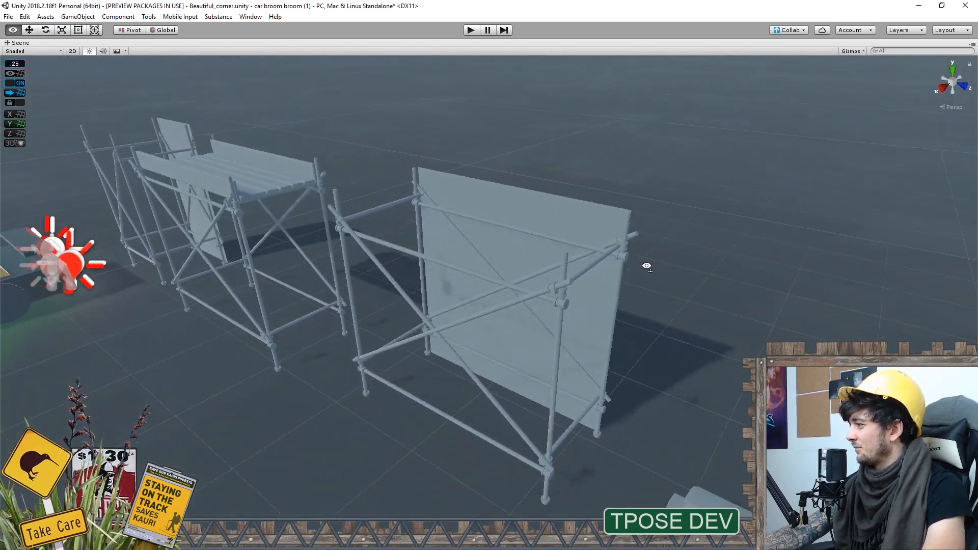
right_drag(436, 224, 515, 254)
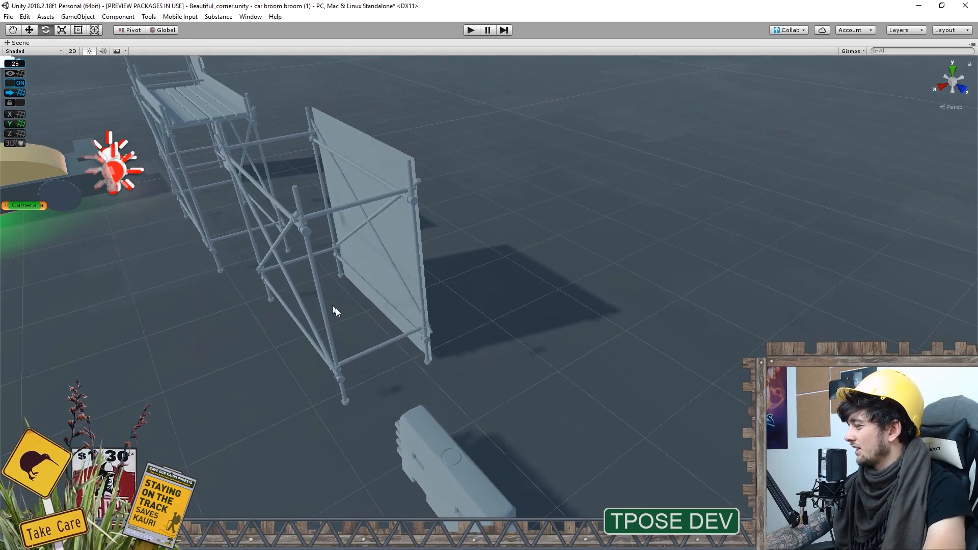
mouse_move(498, 331)
right_down()
mouse_move(484, 323)
mouse_move(583, 295)
mouse_move(527, 328)
mouse_move(489, 327)
mouse_move(575, 319)
mouse_move(533, 308)
mouse_move(493, 326)
right_up()
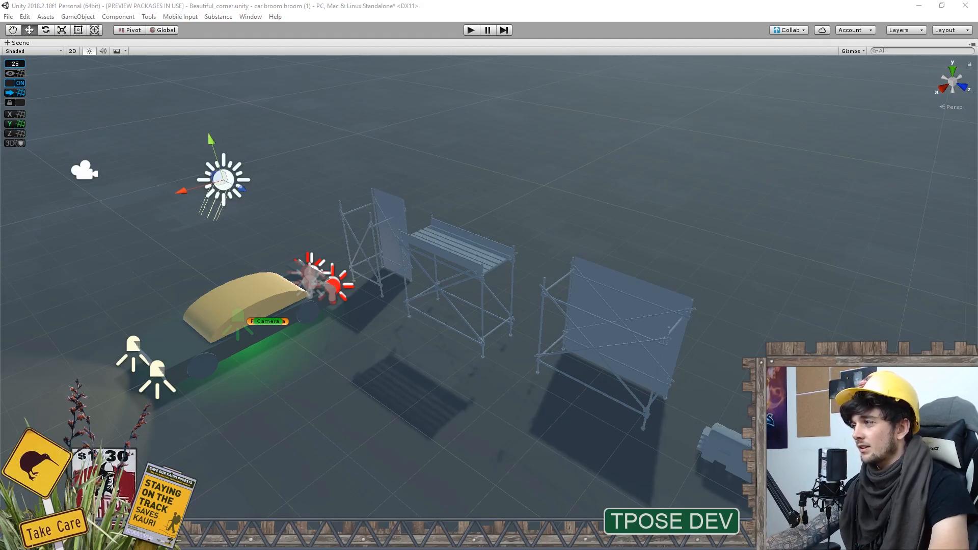
Rotate the directional light to about 42.6, 99.6, 5.7 so the shadows fall in front of the scaffolding
alt+drag(373, 374, 291, 224)
key(e)
drag(242, 202, 17, 237)
alt+drag(874, 332, 749, 318)
mouse_move(749, 318)
right_down()
mouse_move(880, 317)
mouse_move(763, 312)
right_up()
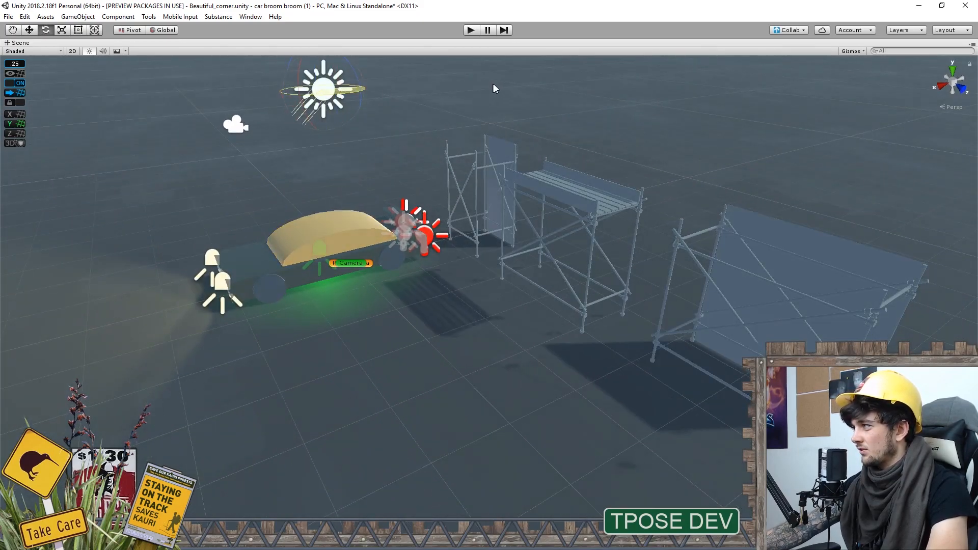
right_drag(520, 87, 884, 311)
right_drag(796, 312, 615, 282)
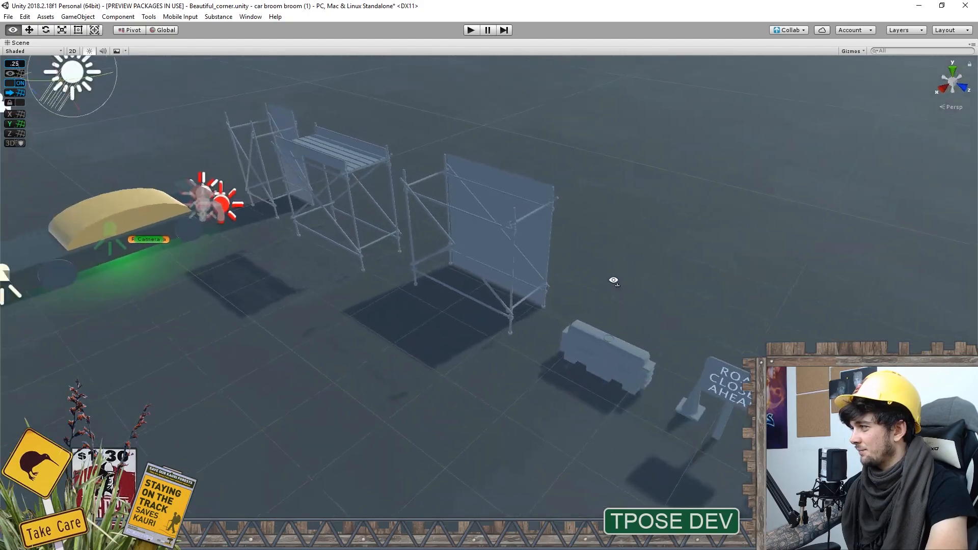
right_drag(516, 266, 716, 228)
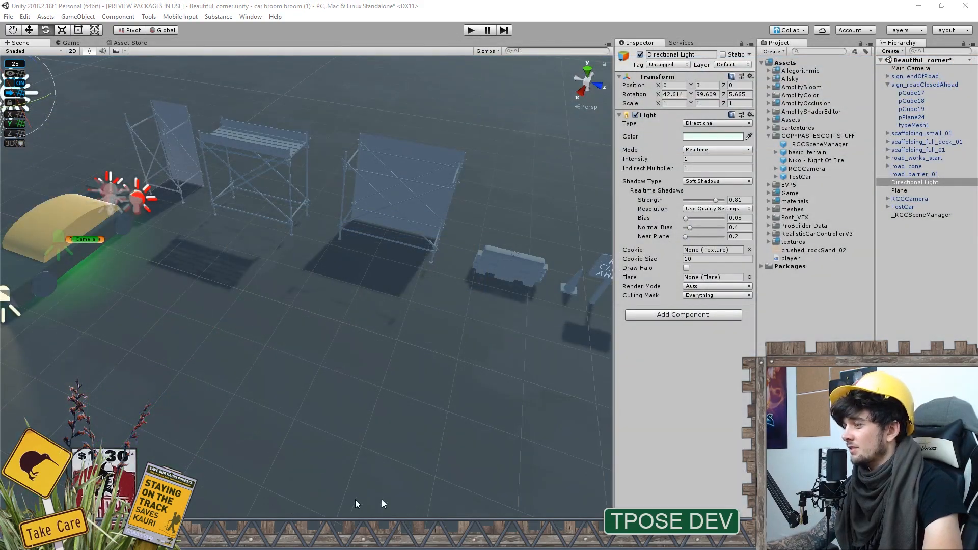
Collapse the sign_roadClosedAhead group in the scene hierarchy and select sign_endOfRoad
right_drag(447, 380, 493, 316)
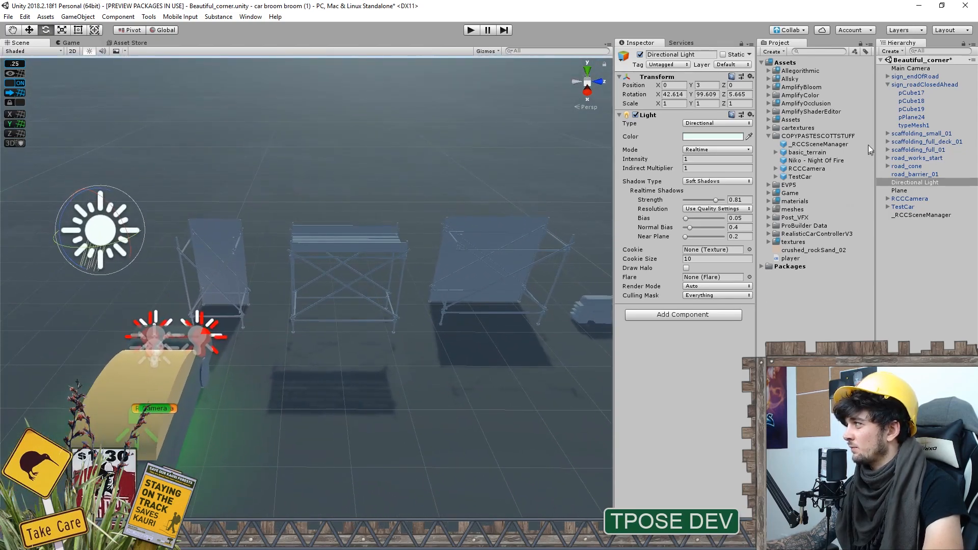
click(886, 85)
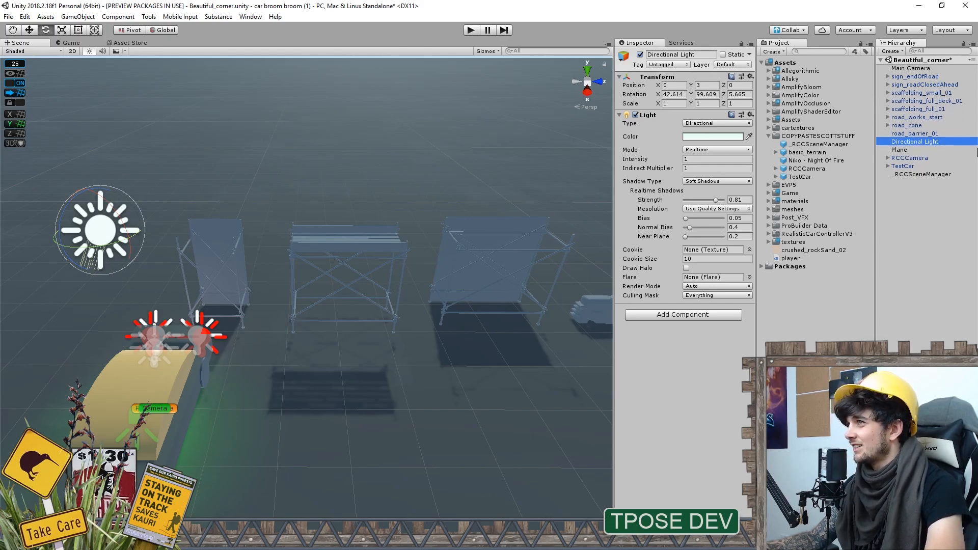
click(913, 77)
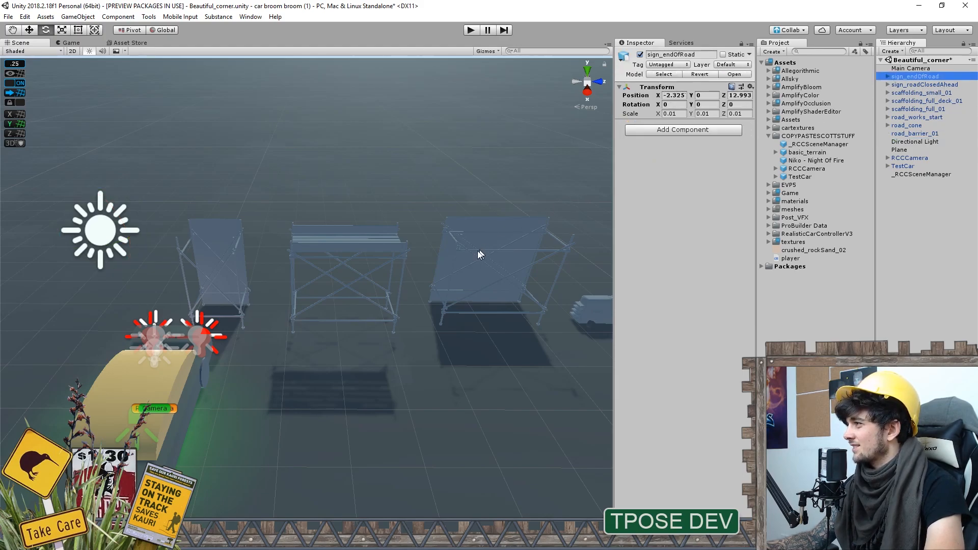
Select scaffolding_full_deck_01 in the scene and expand it in the hierarchy to list its parts
click(379, 253)
alt+drag(374, 261, 479, 239)
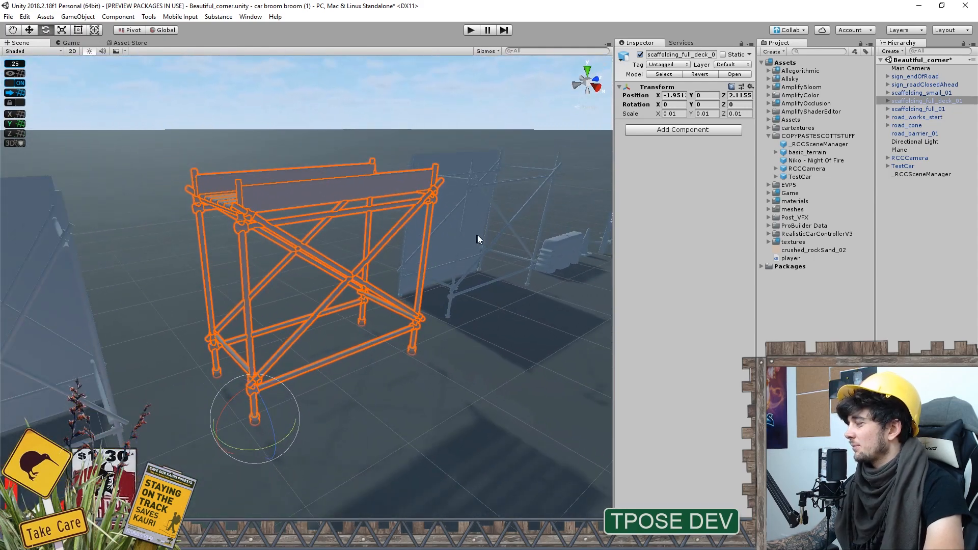
click(887, 100)
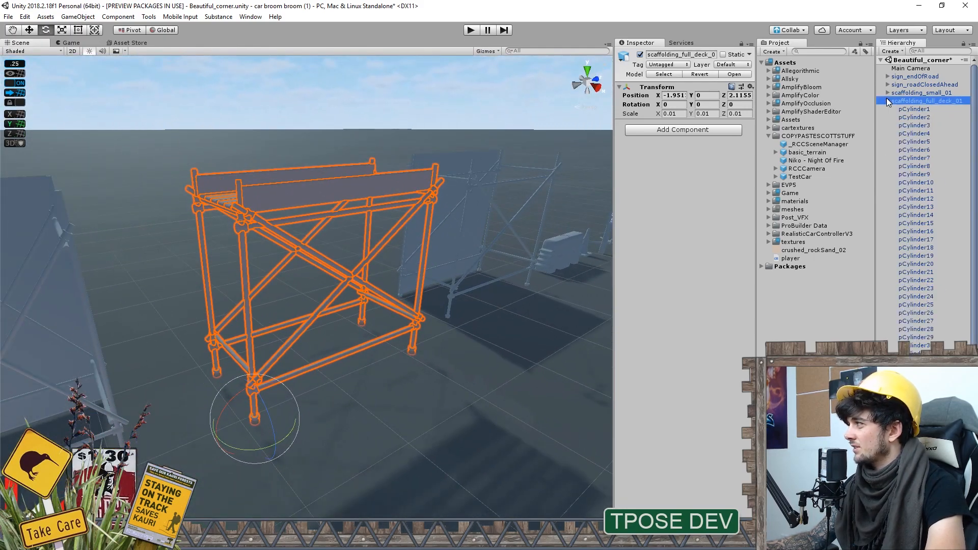
Go through the pCylinder parts of scaffolding_full_deck_01 one by one to see which piece each is, ending at pCylinder34
click(926, 109)
click(924, 119)
click(924, 133)
click(921, 142)
click(918, 166)
click(916, 183)
click(915, 191)
click(912, 207)
click(912, 224)
click(911, 240)
click(909, 264)
click(907, 281)
click(903, 297)
click(901, 313)
click(902, 321)
click(909, 329)
click(913, 346)
click(913, 362)
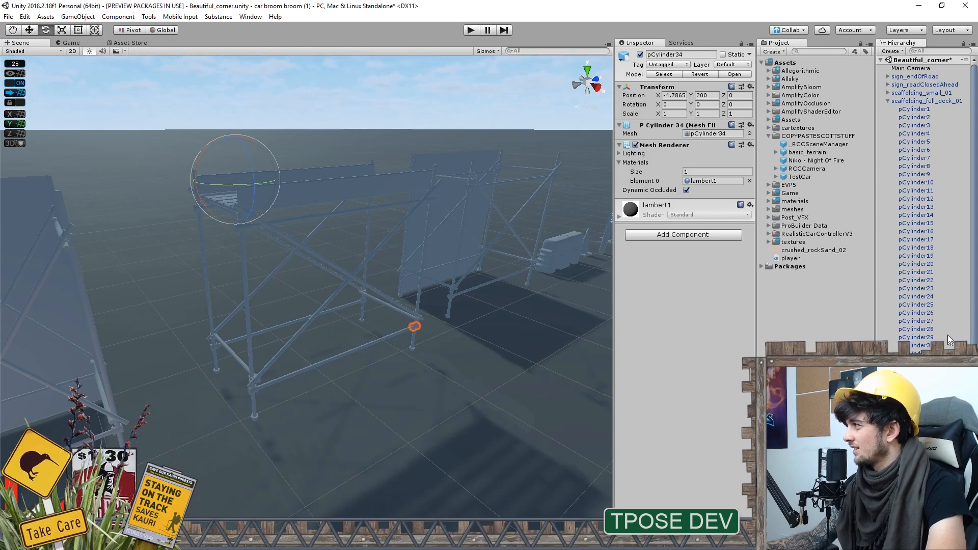
Select scaffolding_full_deck_01, look through its full list of pCylinder parts in the hierarchy, and leave the group collapsed
click(889, 101)
click(911, 102)
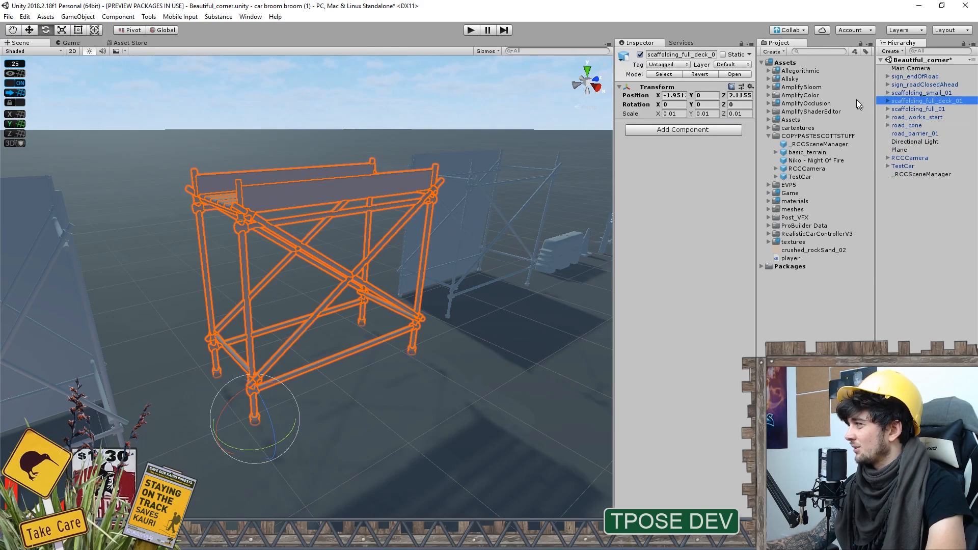
click(888, 101)
scroll(915, 279, down, 3)
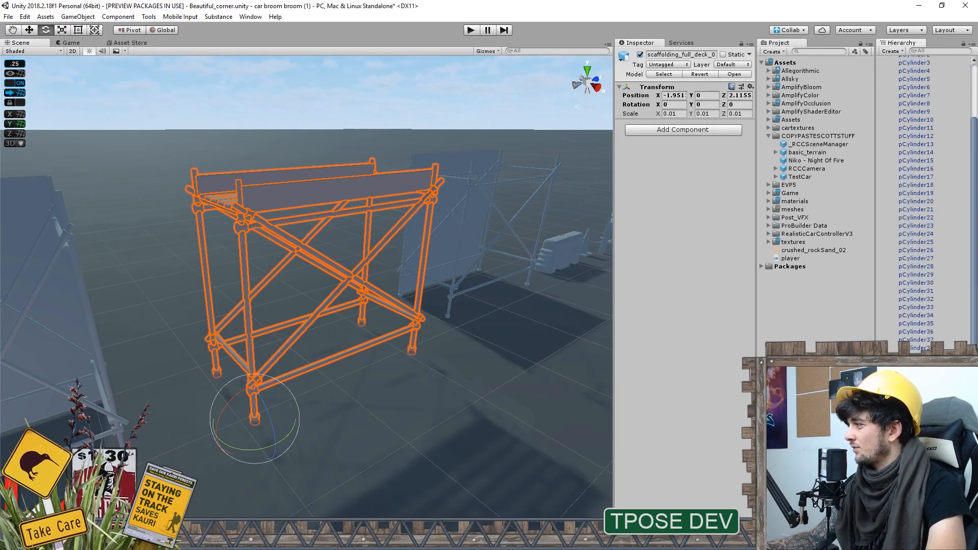
scroll(915, 204, up, 3)
click(888, 101)
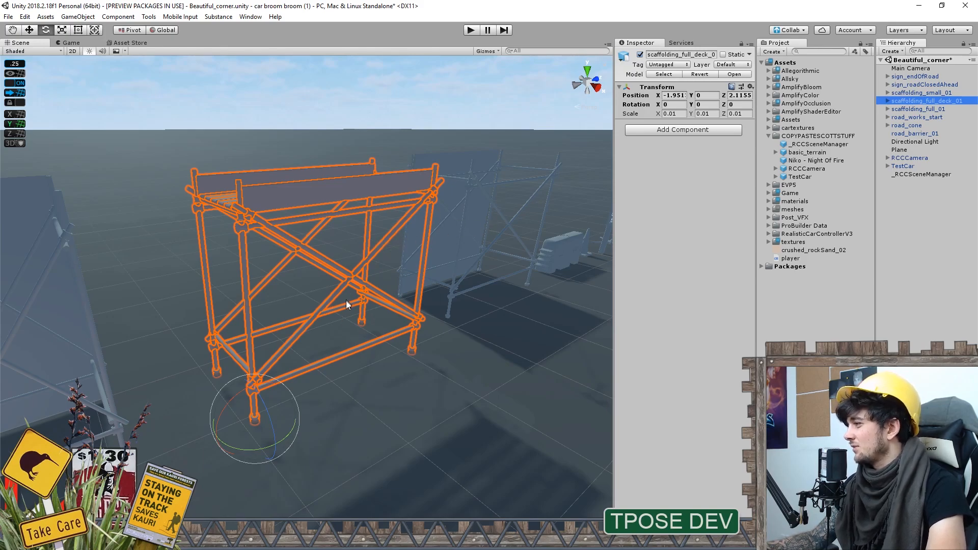
Examine the small scaffolding model scaffolding_small_01 in the scene from the front
alt+drag(351, 361, 420, 327)
key(ctrl+z)
click(299, 140)
alt+drag(311, 181, 351, 270)
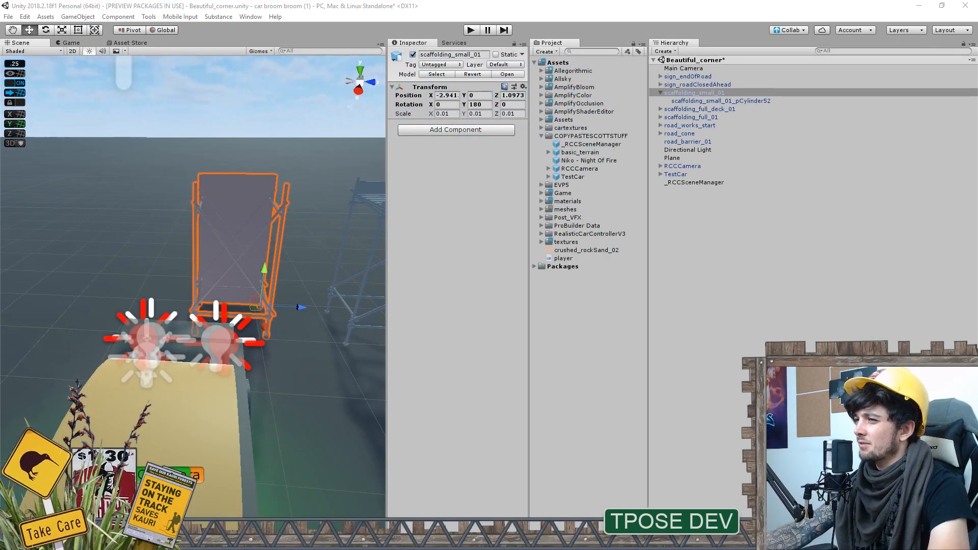
right_drag(188, 384, 142, 367)
right_drag(210, 337, 203, 328)
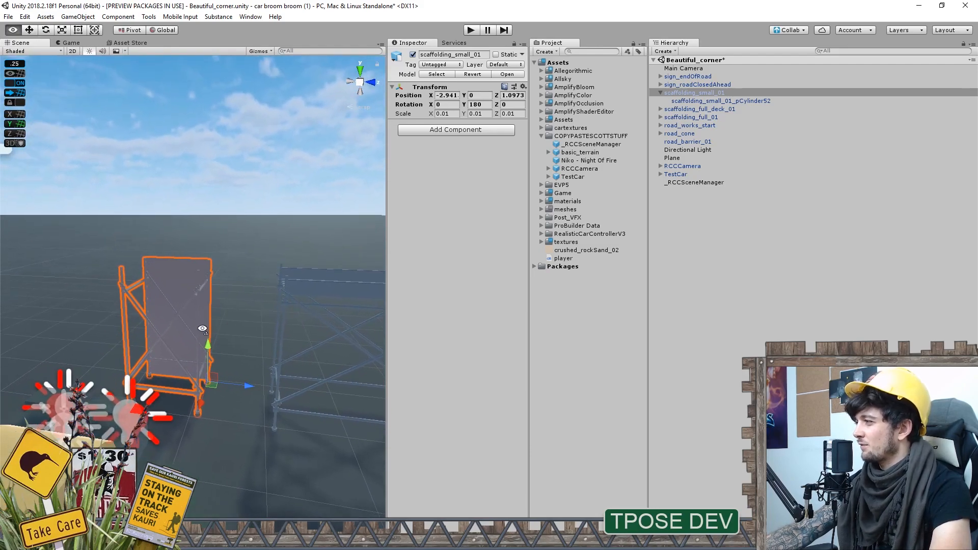
Inspect the scaffolding_small_01 parent and its child mesh scaffolding_small_01_pCylinder52 alternately to compare their components and pivot positions
click(661, 93)
click(662, 93)
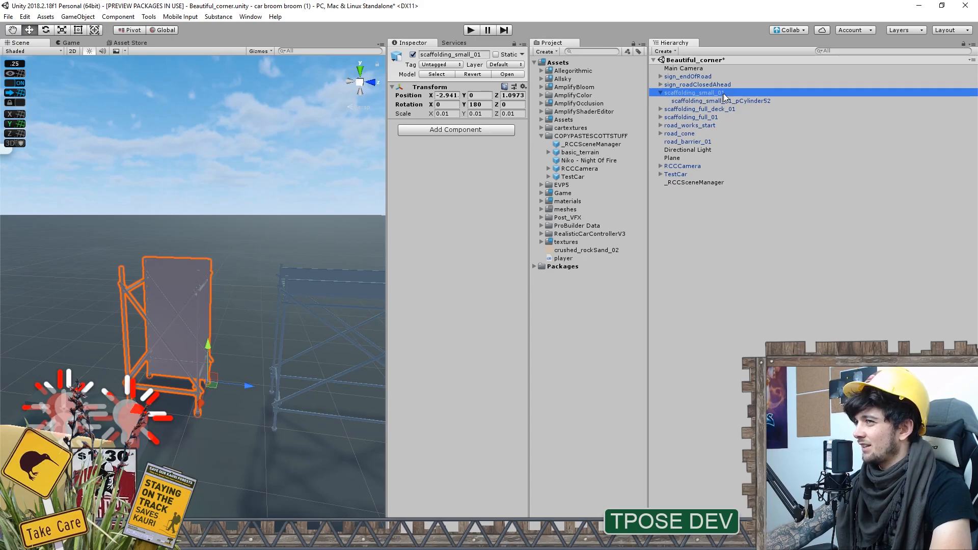
click(704, 101)
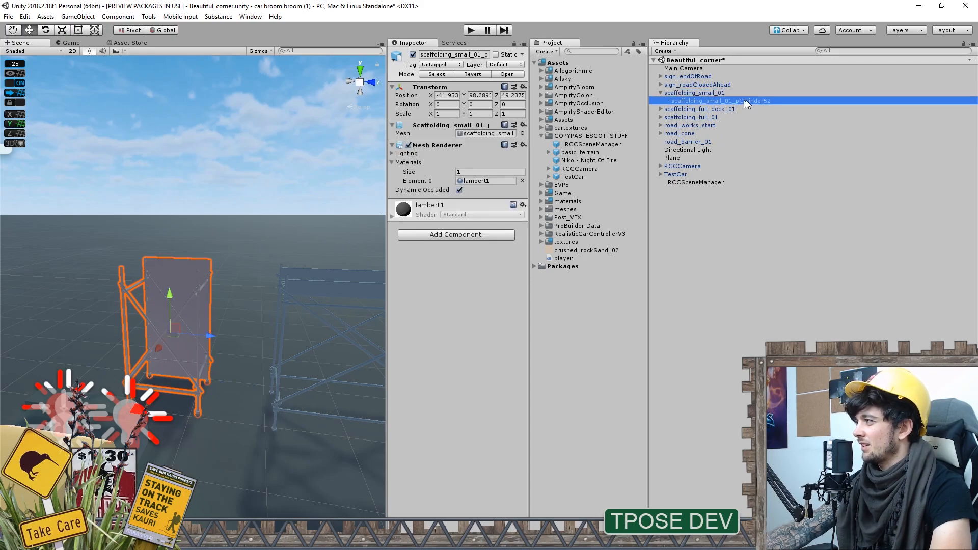
click(716, 93)
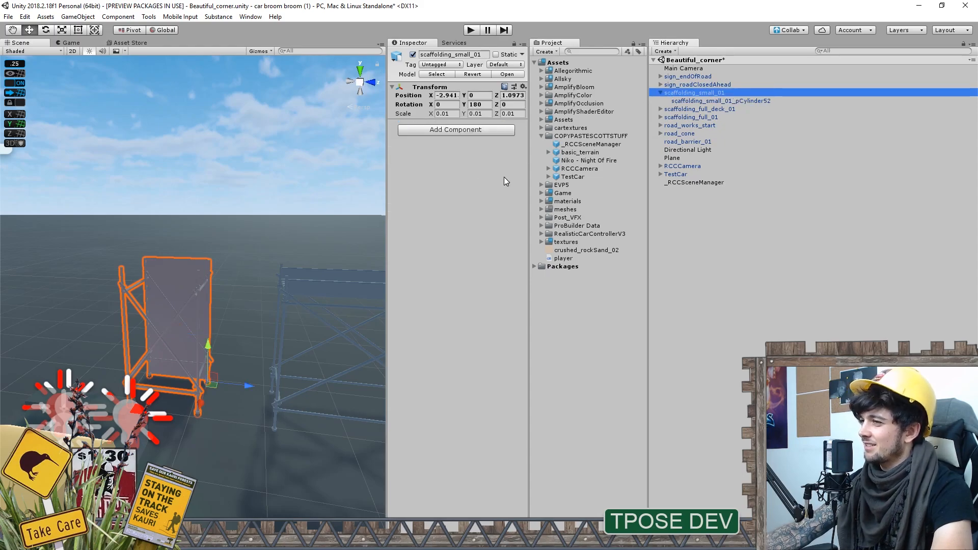
click(728, 100)
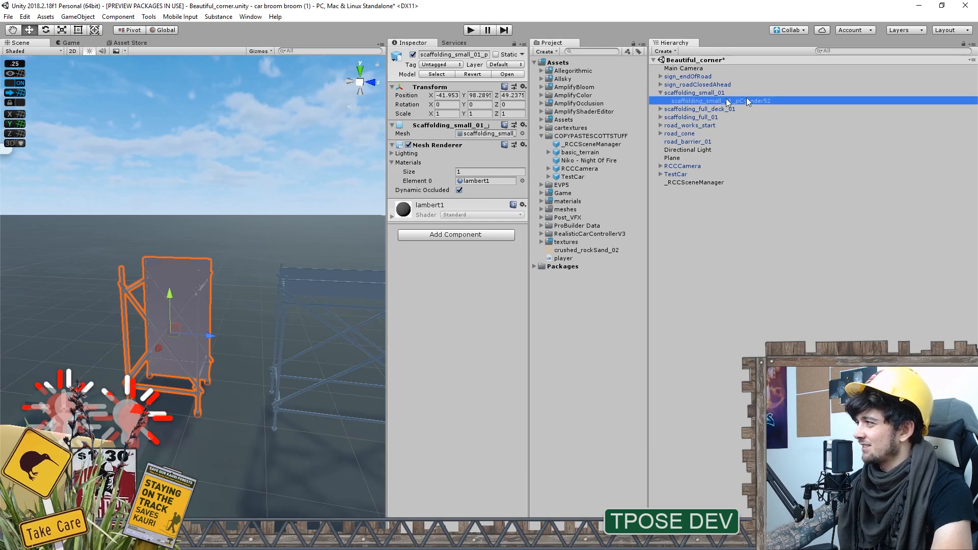
click(693, 93)
click(696, 102)
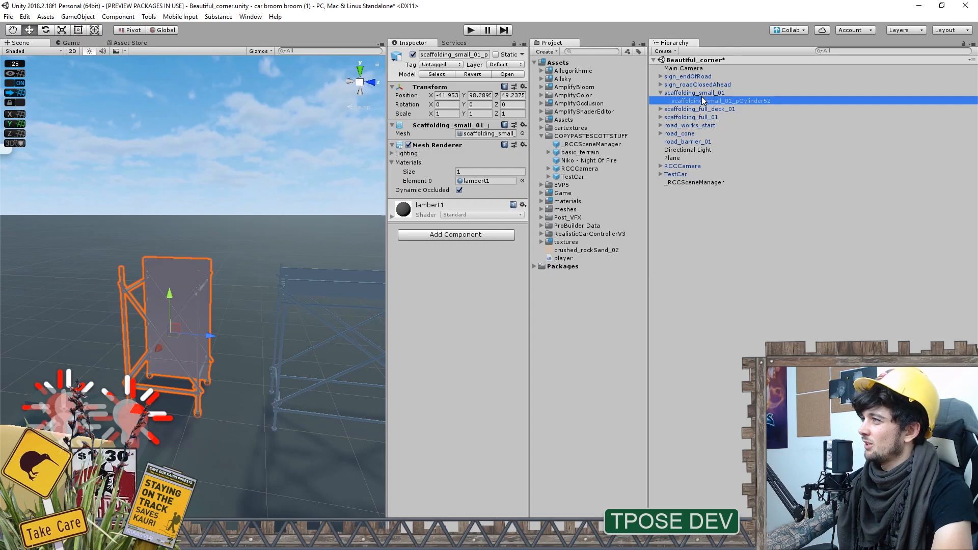
alt+drag(321, 203, 233, 258)
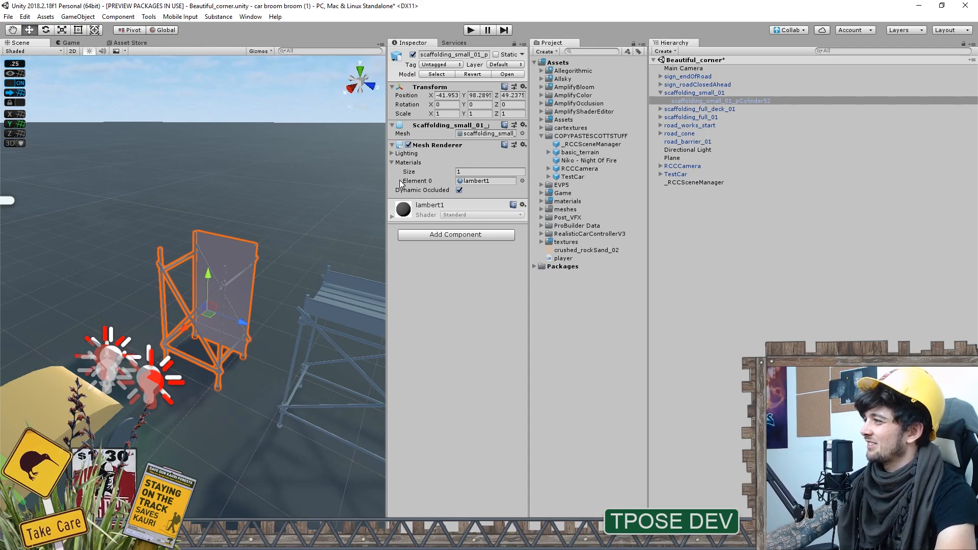
drag(531, 168, 558, 174)
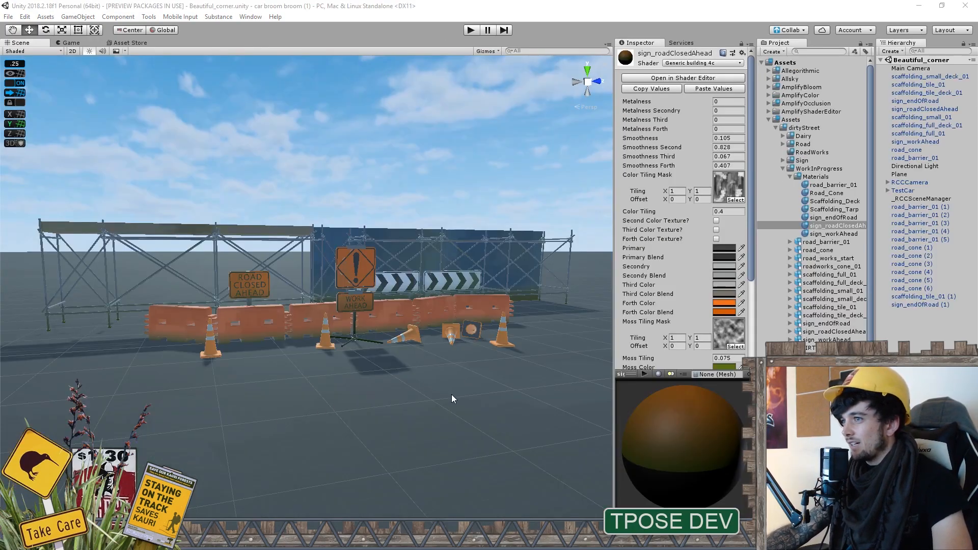
Duplicate the end tarp scaffolding tile three times and line the copies up along the row, the last two at Z 20.5 and 22.5
right_drag(448, 383, 525, 386)
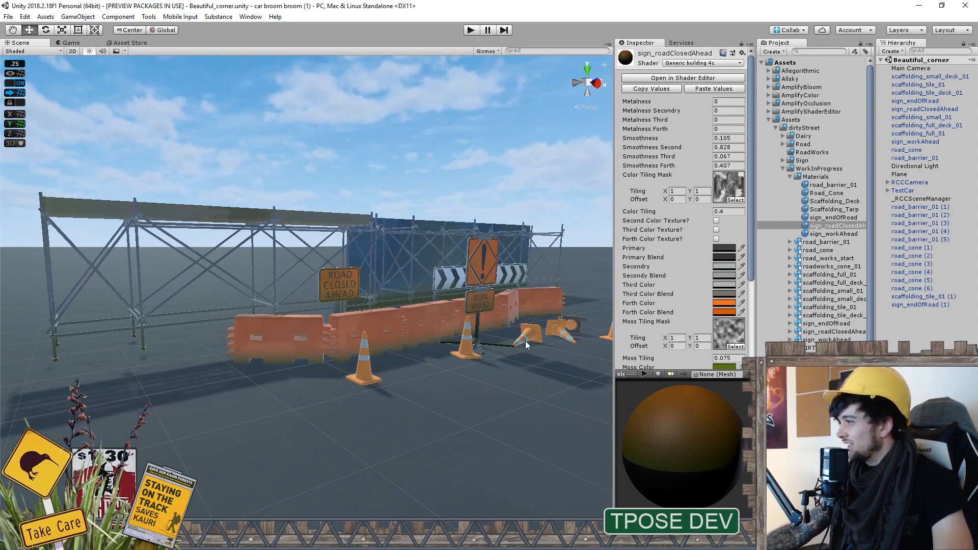
right_drag(478, 321, 407, 313)
key(w)
key(s)
key(w)
click(374, 329)
key(f)
key(ctrl+d)
ctrl+drag(327, 305, 560, 296)
key(ctrl+d)
right_drag(560, 296, 561, 294)
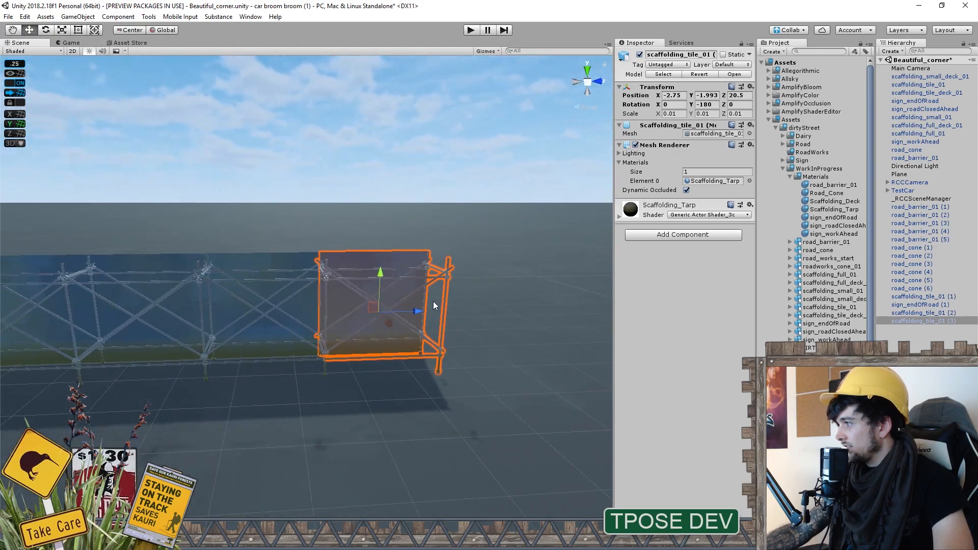
key(ctrl+d)
drag(417, 310, 565, 297)
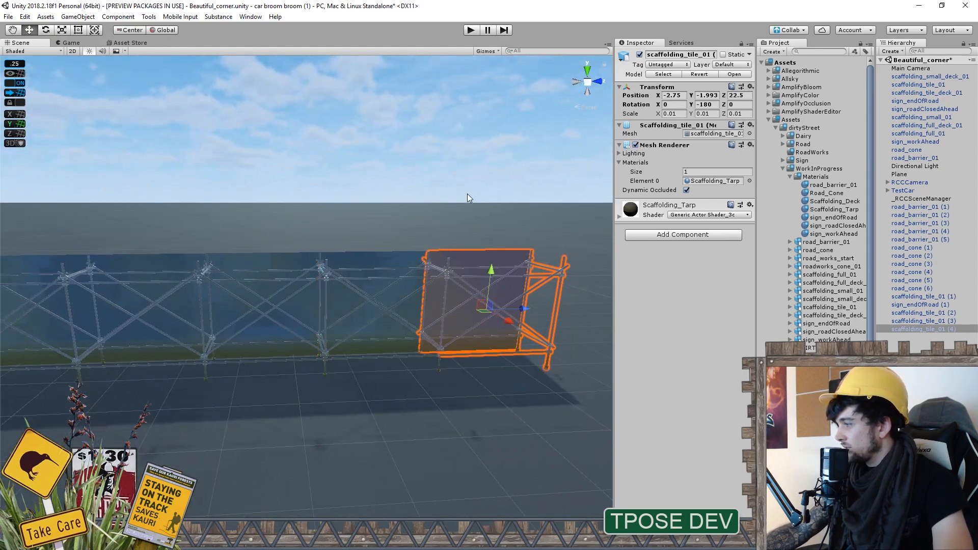
Delete the four scaffolding tiles scaffolding_tile_01 (1) to (4) from the end of the tarp-covered row
click(429, 147)
mouse_move(429, 146)
right_down()
mouse_move(323, 223)
mouse_move(428, 137)
mouse_move(399, 131)
mouse_move(426, 137)
right_up()
click(521, 239)
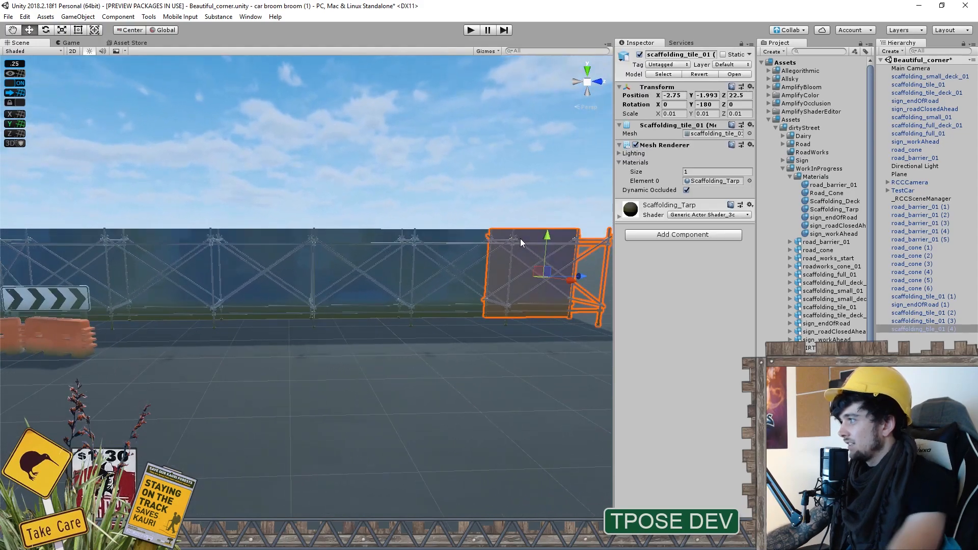
key(Delete)
click(444, 268)
key(Delete)
click(377, 263)
key(Delete)
click(289, 271)
key(Delete)
Select all six interlocking orange road barriers in the row, road_barrier_01 through road_barrier_01 (5)
right_drag(288, 271, 363, 338)
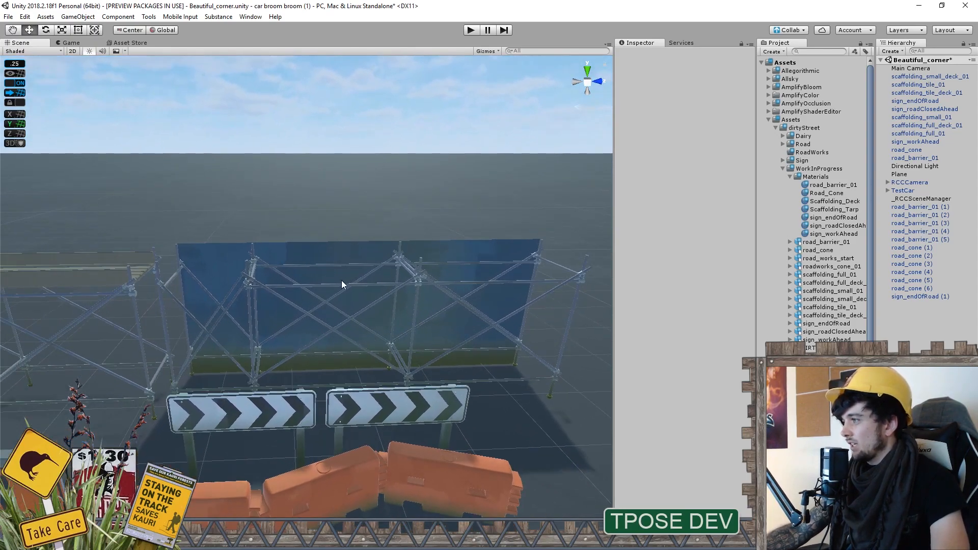
right_drag(490, 300, 461, 284)
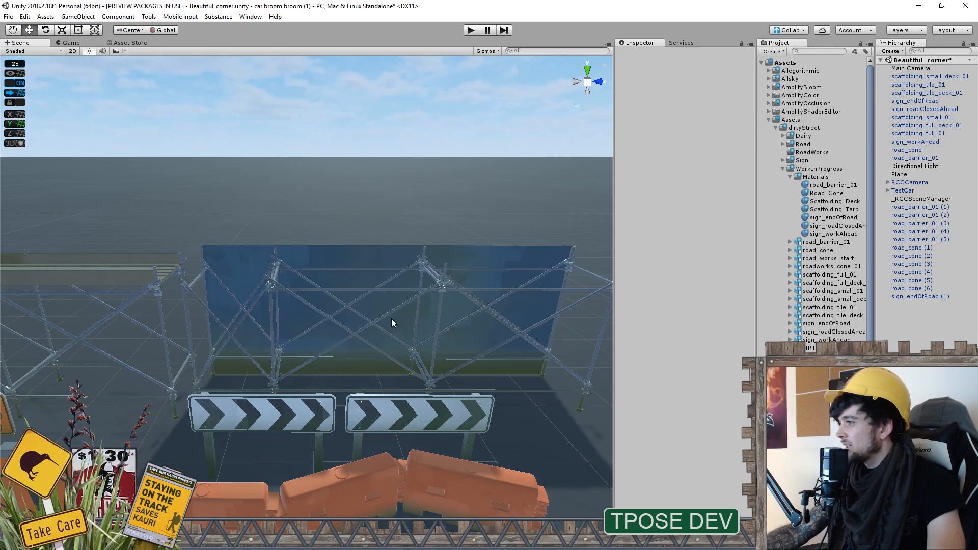
right_drag(435, 304, 460, 290)
key(w)
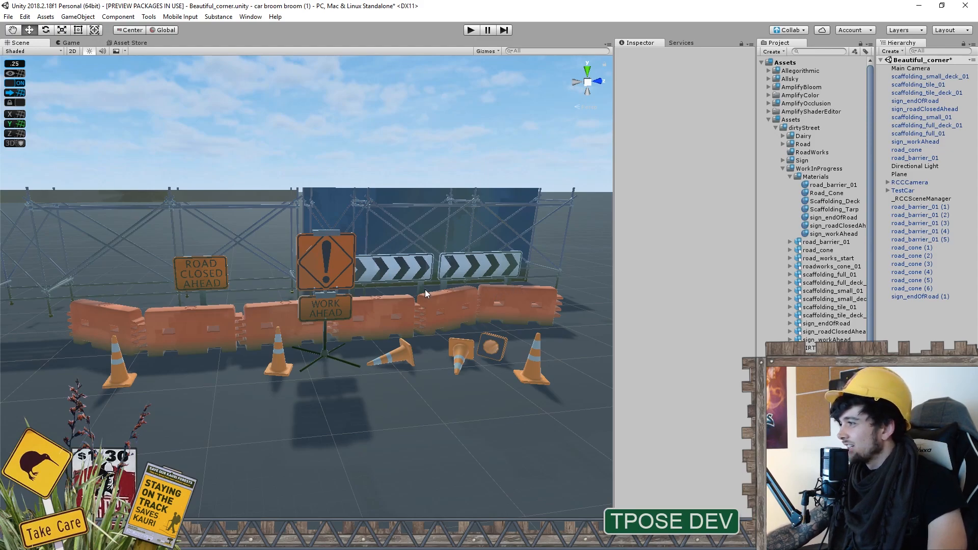
right_drag(392, 347, 379, 380)
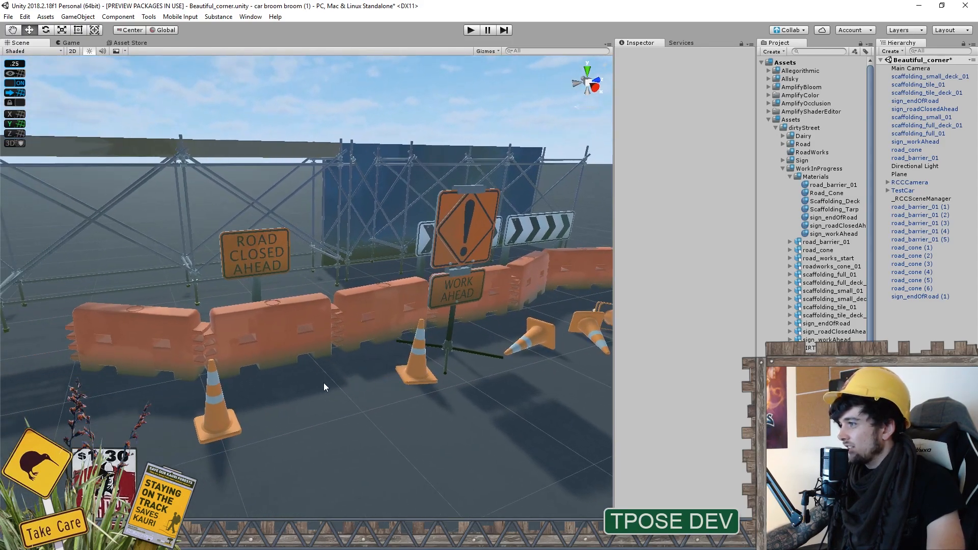
right_drag(301, 379, 290, 372)
click(204, 360)
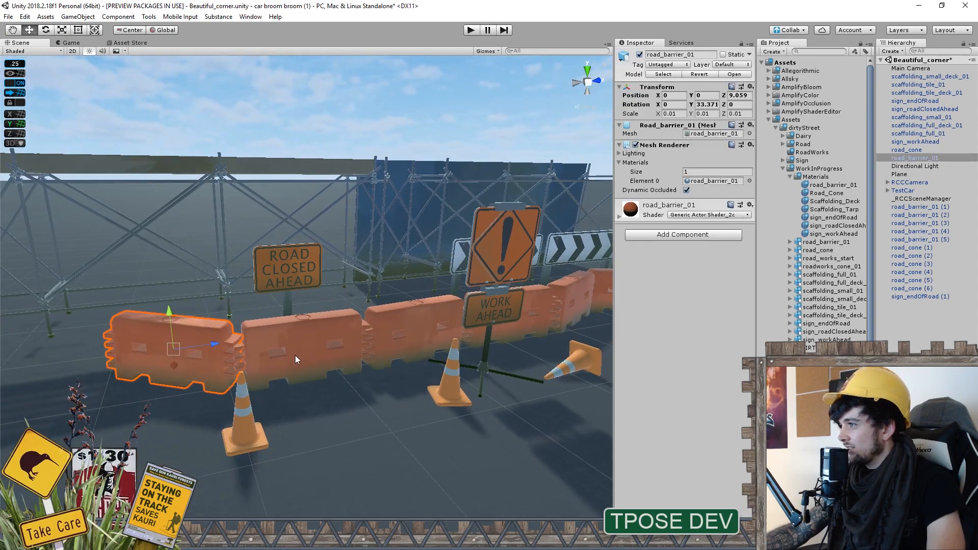
shift+click(295, 356)
shift+click(390, 320)
right_drag(389, 320, 413, 328)
shift+click(414, 328)
shift+click(510, 329)
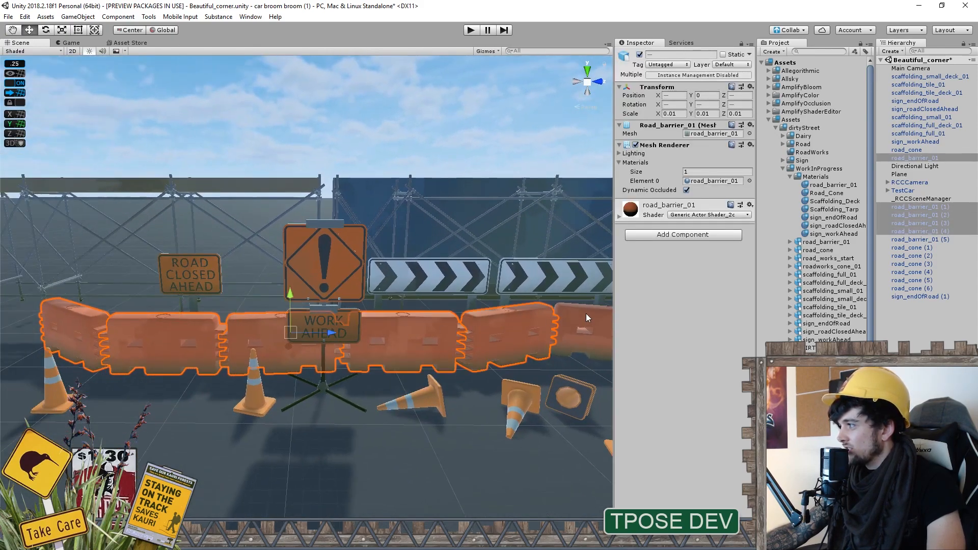
shift+click(583, 314)
key(f)
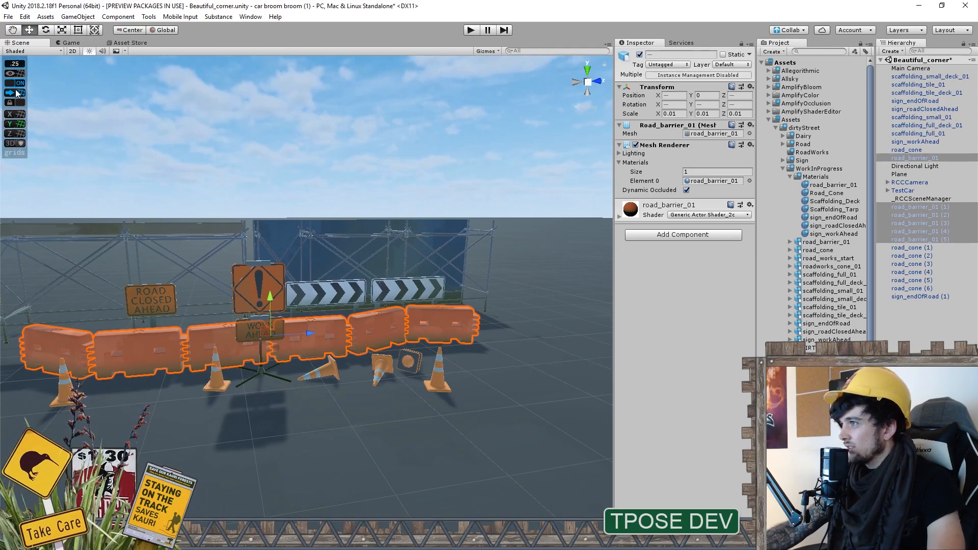
Examine the selected road barriers up close, including their interlocking ends, cut-out holes and surface colouring
mouse_move(248, 260)
right_down()
mouse_move(264, 273)
mouse_move(257, 268)
right_up()
key(w)
drag(250, 264, 441, 262)
scroll(179, 228, up, 3)
scroll(454, 249, down, 2)
scroll(440, 260, up, 3)
alt+drag(411, 297, 389, 304)
scroll(411, 299, up, 5)
scroll(389, 305, up, 3)
scroll(406, 321, down, 1)
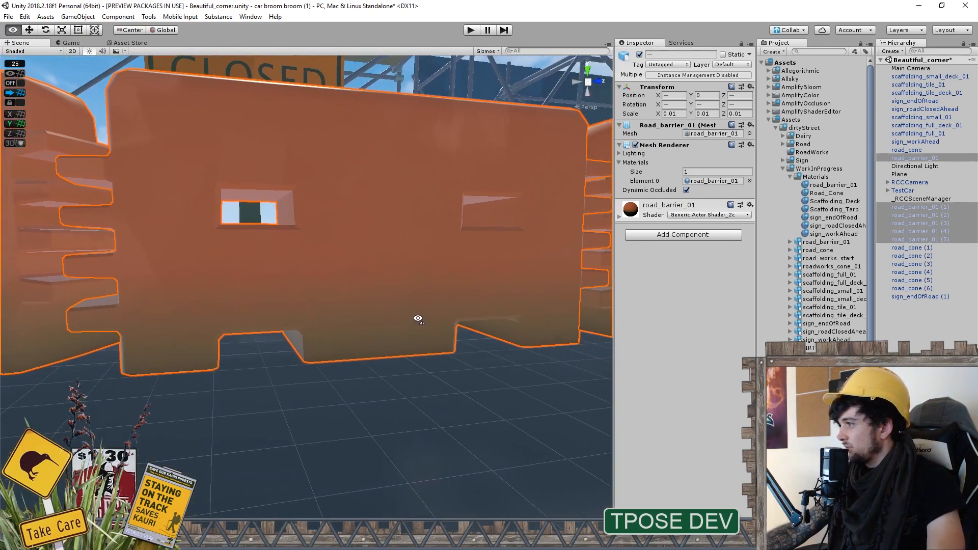
scroll(324, 373, down, 3)
alt+drag(324, 373, 386, 354)
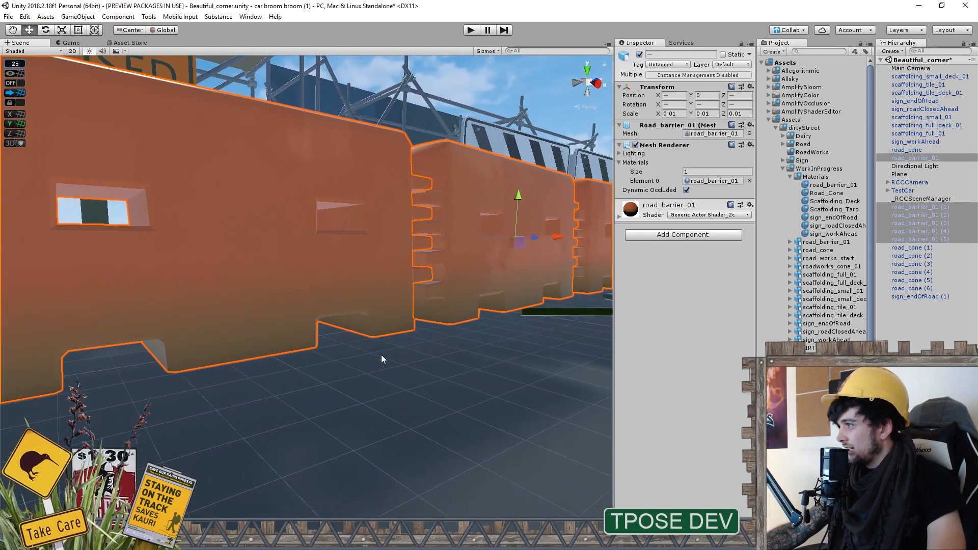
scroll(256, 300, up, 4)
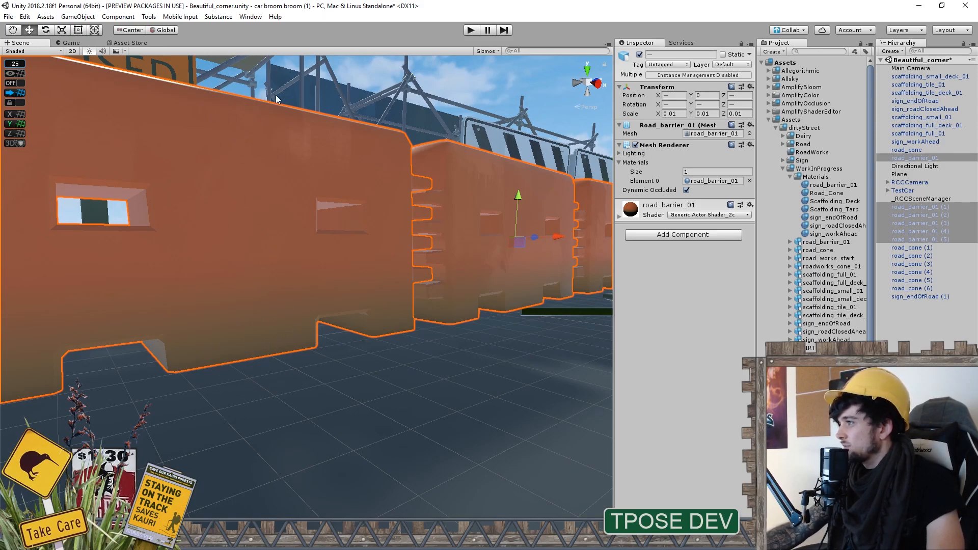
scroll(387, 275, down, 5)
alt+drag(389, 277, 395, 280)
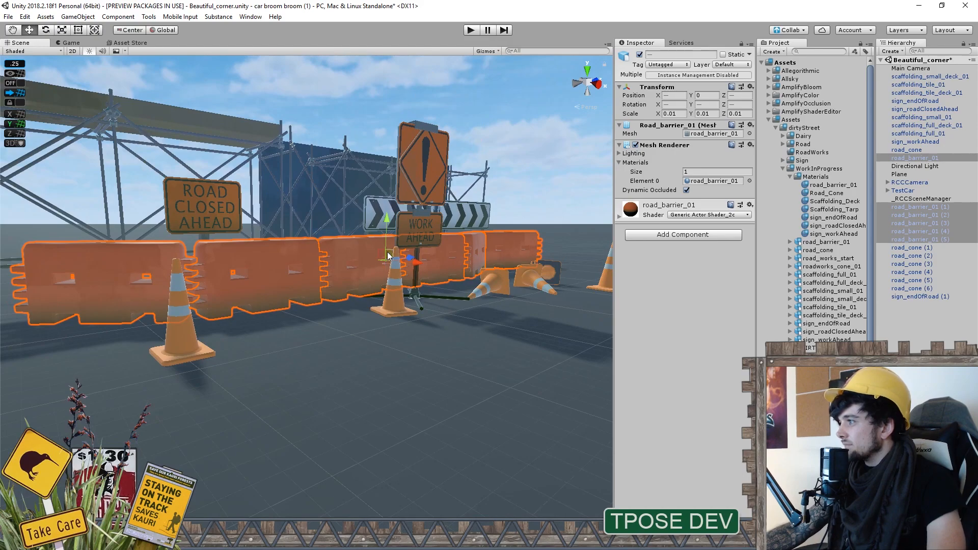
Try moving the six selected road barriers and undo the move
mouse_move(383, 227)
mouse_down()
mouse_move(383, 144)
mouse_move(395, 253)
mouse_move(391, 184)
mouse_move(396, 219)
mouse_up()
key(ctrl+z)
right_drag(418, 268, 449, 267)
key(w)
key(s)
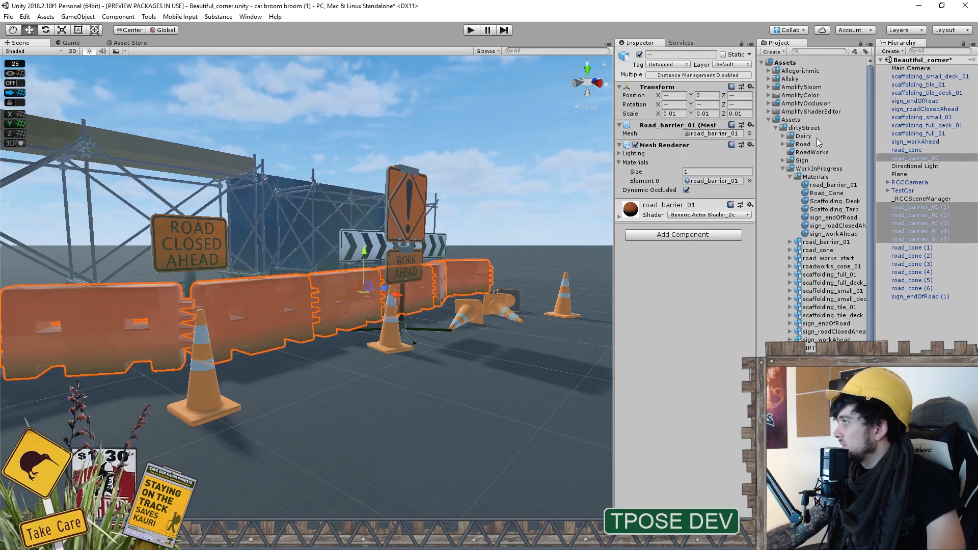
Inspect the Road_Cone material's settings and open those of the road_barrier_01 material
click(829, 193)
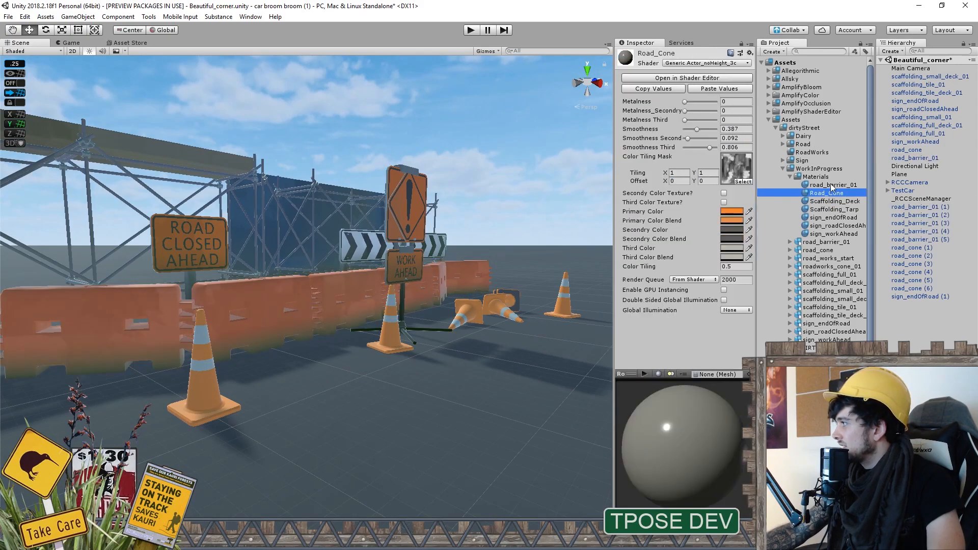
click(834, 185)
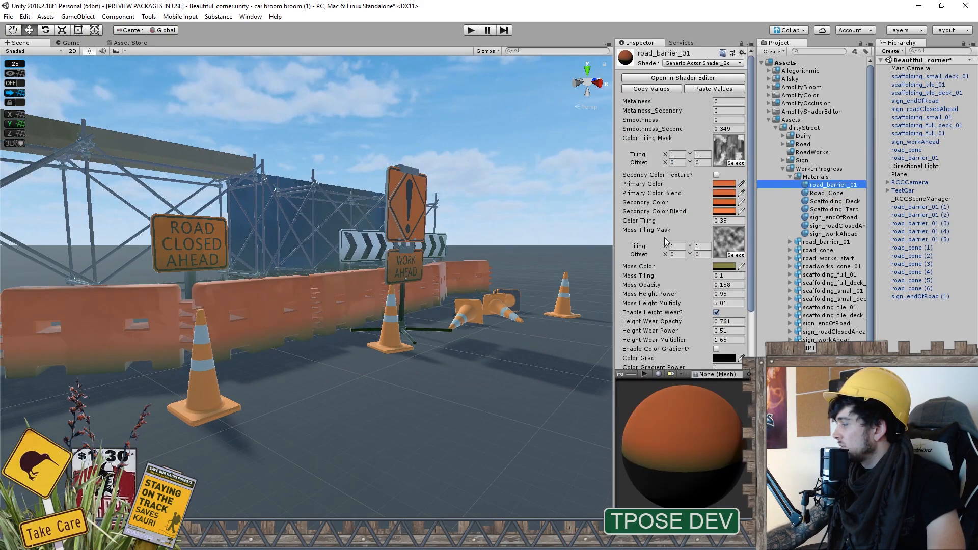
right_drag(468, 265, 386, 292)
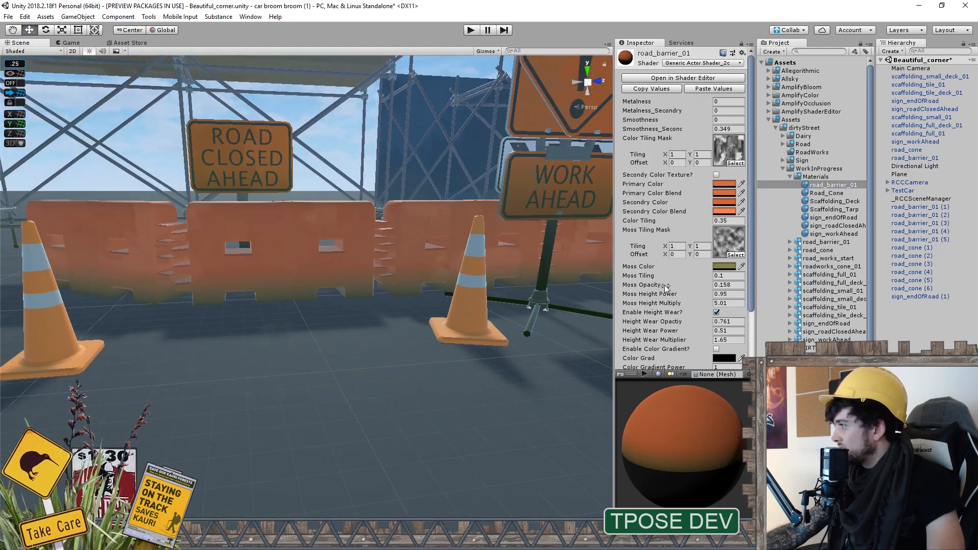
Try a Moss Opacity of 0 on the road_barrier_01 material, undo it, and set its Moss Height Power to -0.6
drag(660, 287, 401, 296)
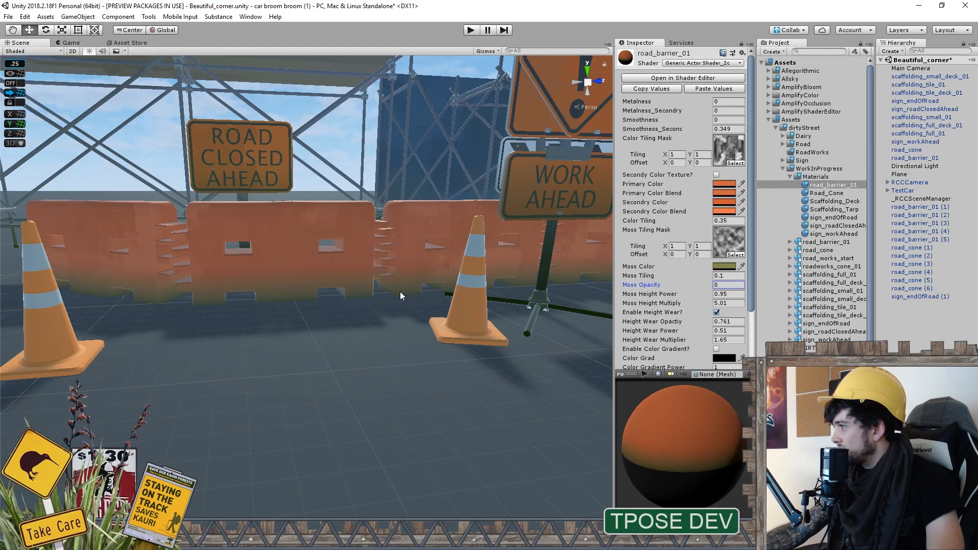
key(ctrl+z)
drag(663, 297, 641, 298)
right_drag(560, 295, 526, 294)
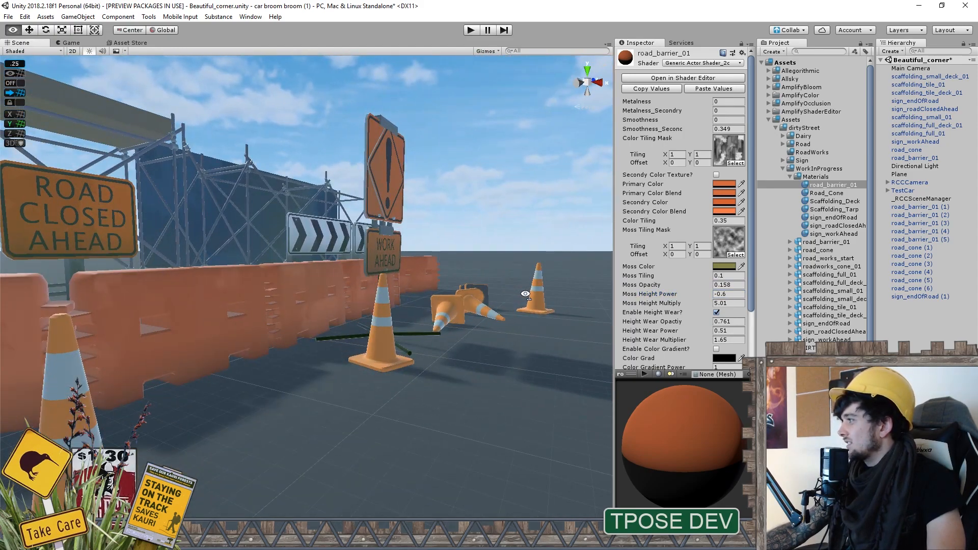
Test the Height Wear Opacity control of the road_barrier_01 material and examine the barriers' surface up close
scroll(681, 318, down, 3)
scroll(706, 325, down, 3)
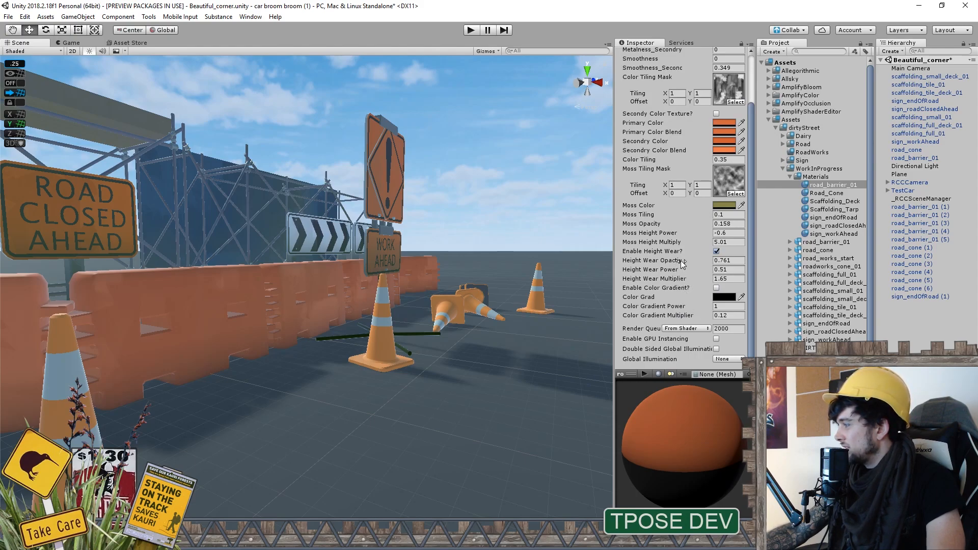
drag(681, 261, 680, 261)
right_drag(558, 261, 251, 343)
right_drag(167, 329, 61, 329)
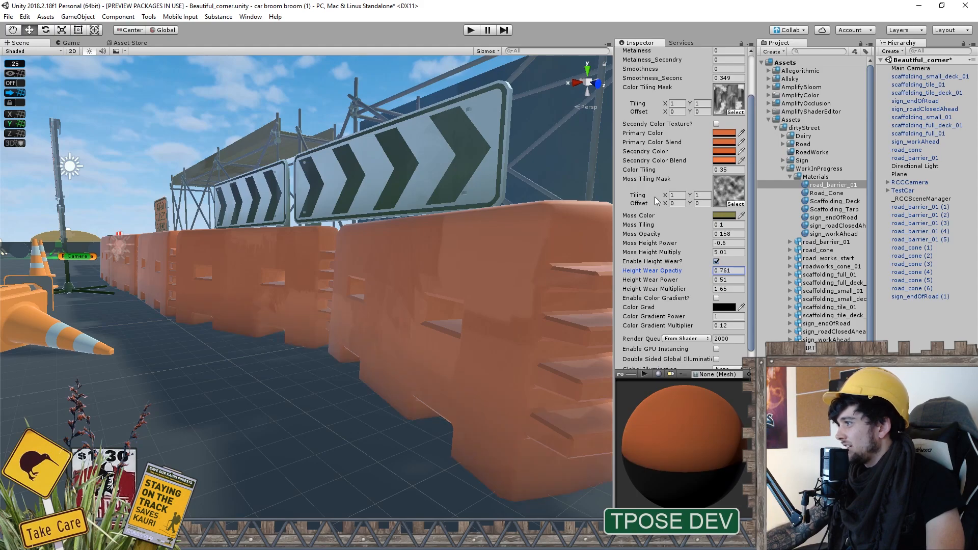
Face the chevron signs and compare the shader settings of the sign_workAhead, road_barrier_01 and sign_endOfRoad materials
scroll(411, 319, down, 3)
right_drag(483, 297, 301, 317)
scroll(411, 319, up, 2)
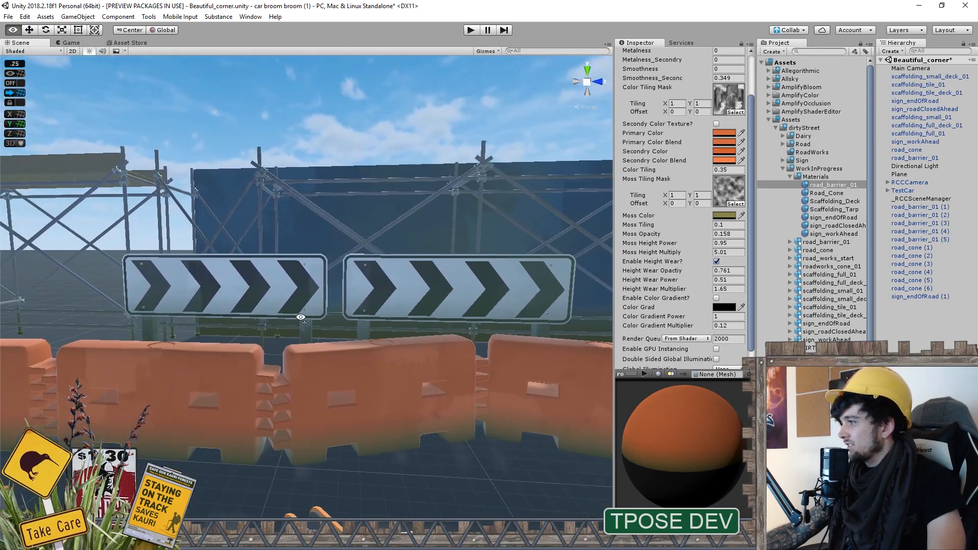
click(849, 226)
click(854, 235)
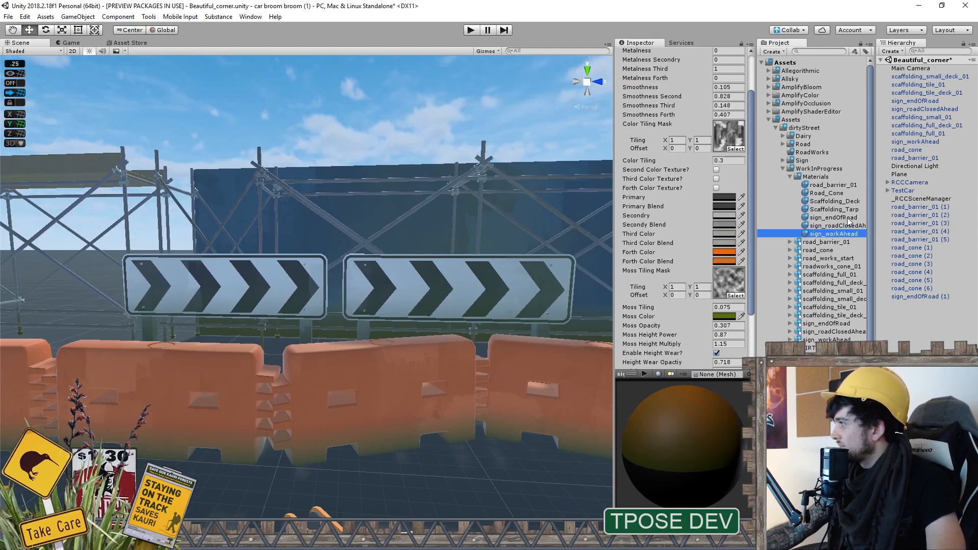
click(849, 218)
click(844, 201)
click(845, 186)
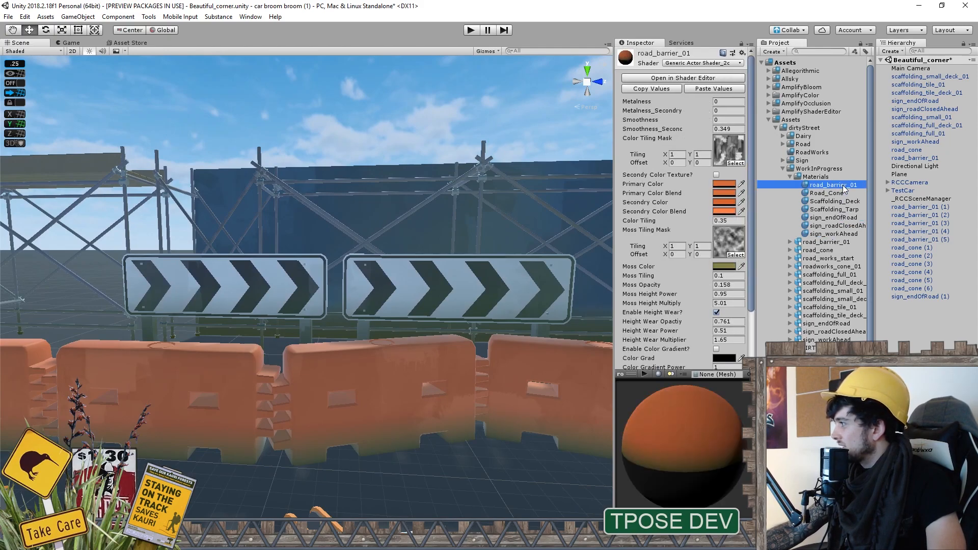
click(848, 227)
click(848, 218)
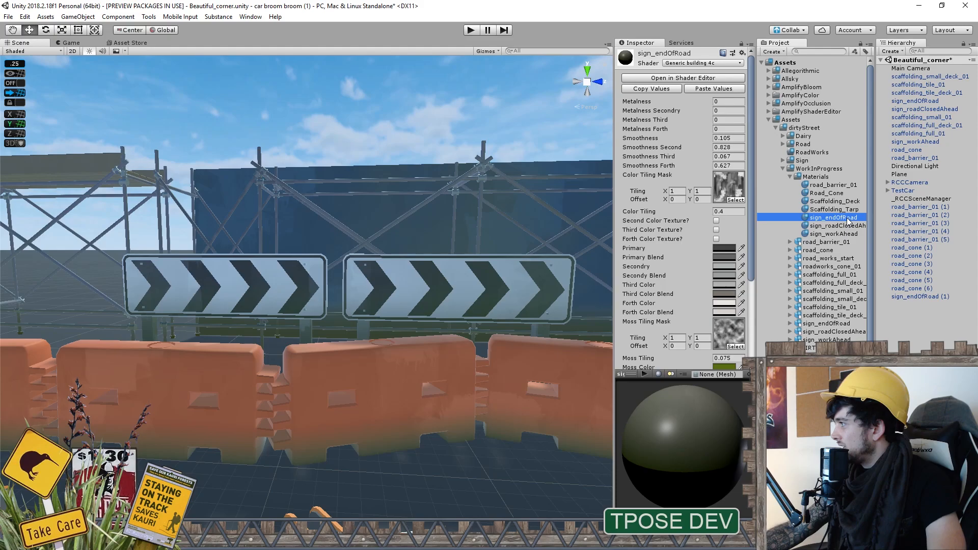
scroll(542, 256, down, 3)
scroll(548, 256, up, 3)
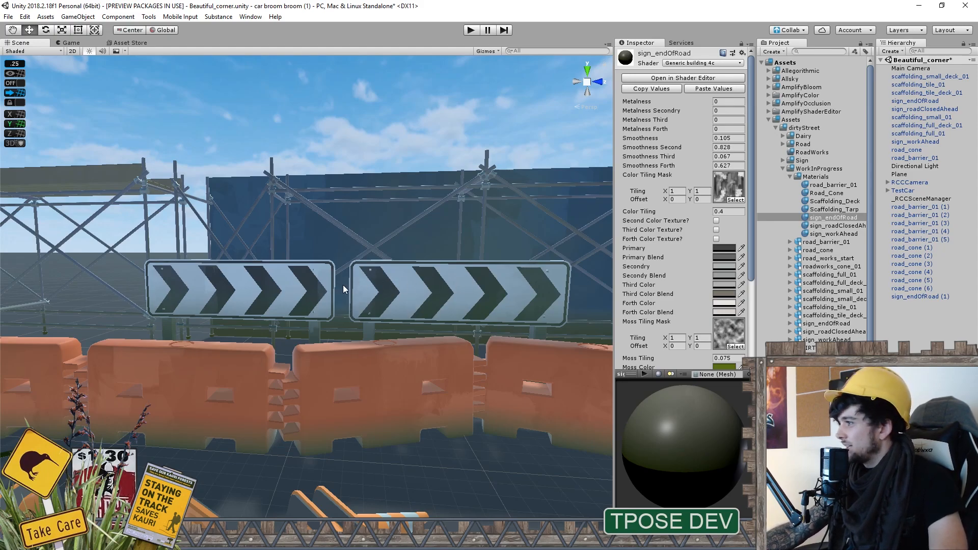
Examine the two chevron signs above the road barriers from the front and from behind
right_drag(343, 289, 381, 284)
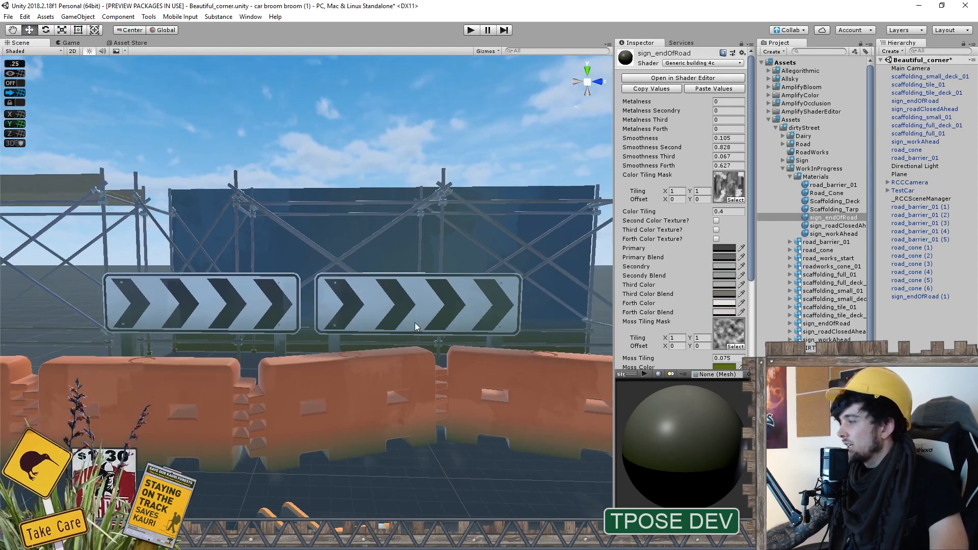
right_drag(431, 286, 416, 288)
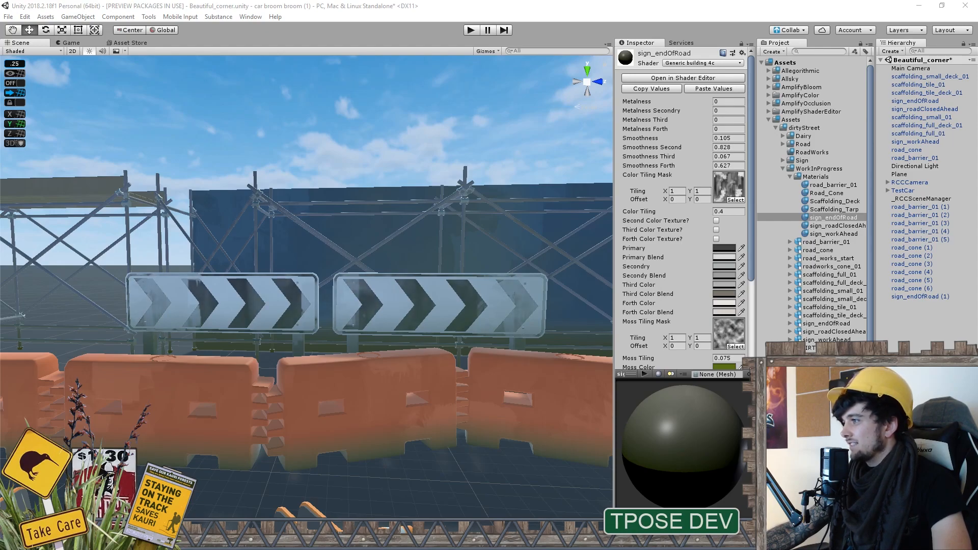
click(265, 316)
mouse_move(266, 404)
mouse_down()
mouse_move(151, 403)
mouse_move(361, 408)
mouse_move(74, 405)
mouse_move(353, 407)
mouse_move(163, 405)
mouse_move(269, 407)
mouse_up()
right_drag(311, 359, 396, 350)
click(406, 173)
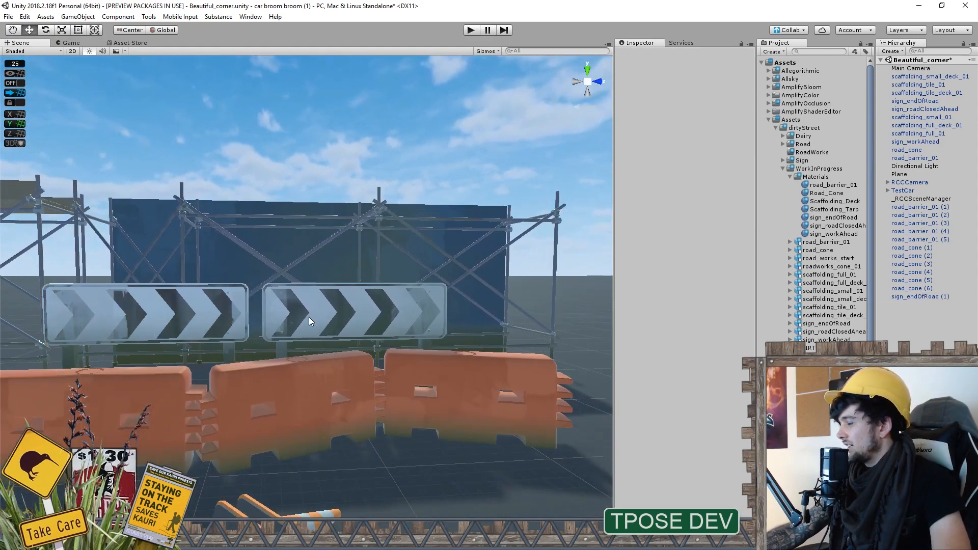
right_drag(327, 318, 305, 323)
click(292, 322)
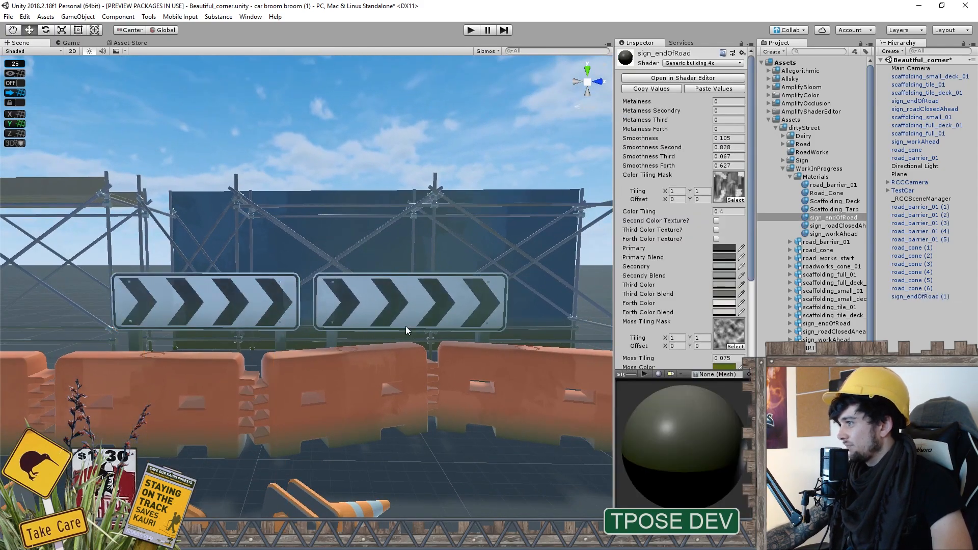
right_drag(406, 327, 431, 310)
right_drag(317, 124, 976, 188)
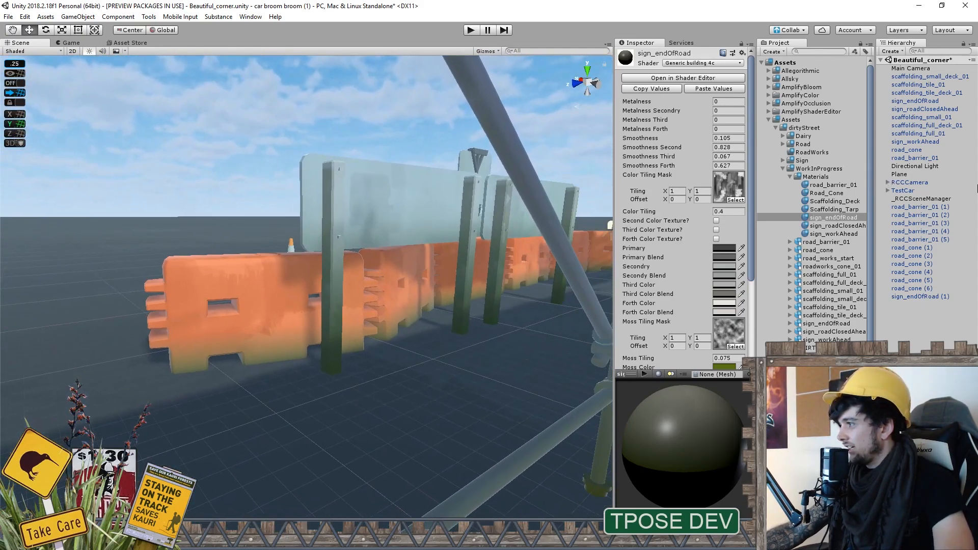
Try raising the sign_endOfRoad object to about Y 0.92 and return it to Y 0
click(404, 212)
drag(399, 298, 449, 110)
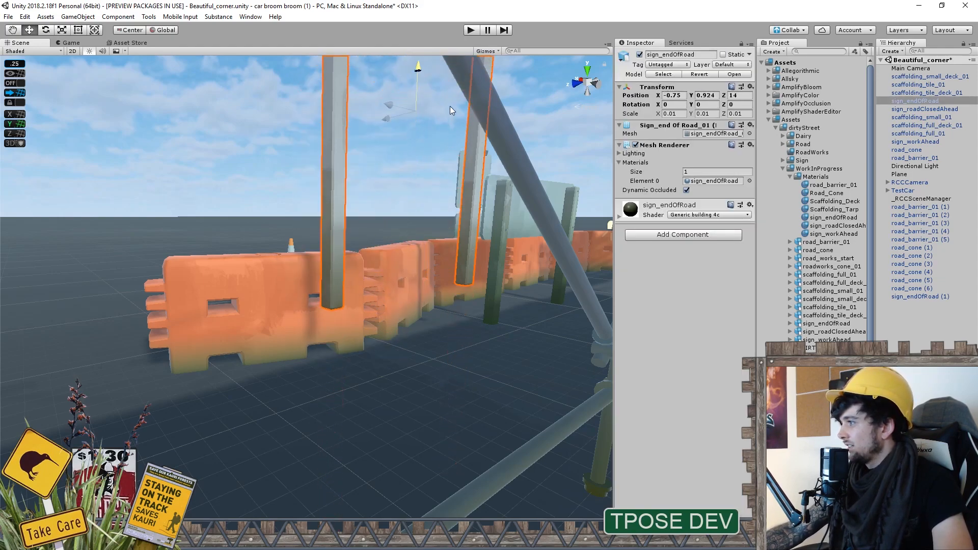
drag(454, 182, 366, 305)
right_drag(366, 304, 732, 278)
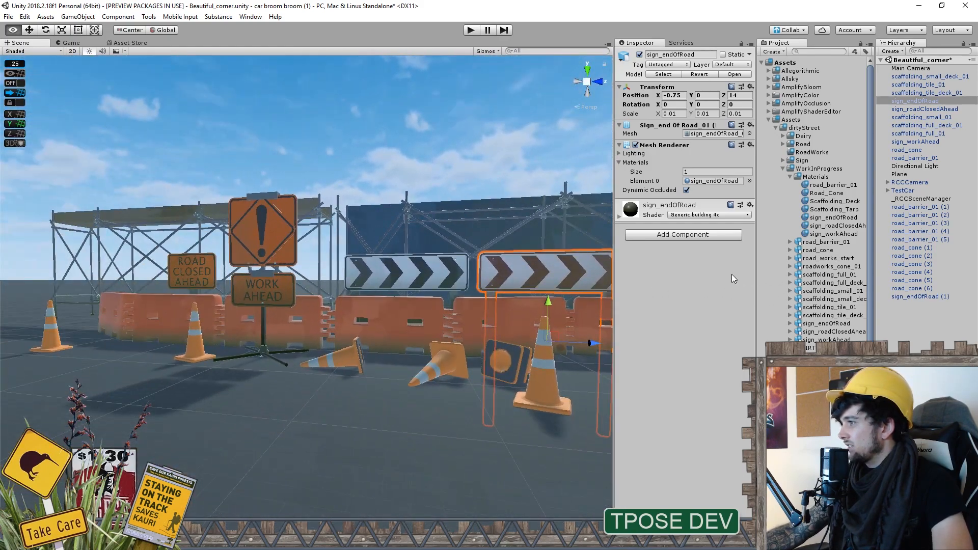
Raise the sign_endOfRoad (1) chevron sign along Y above its neighbour and check its posts from behind the barriers
right_drag(417, 286, 450, 289)
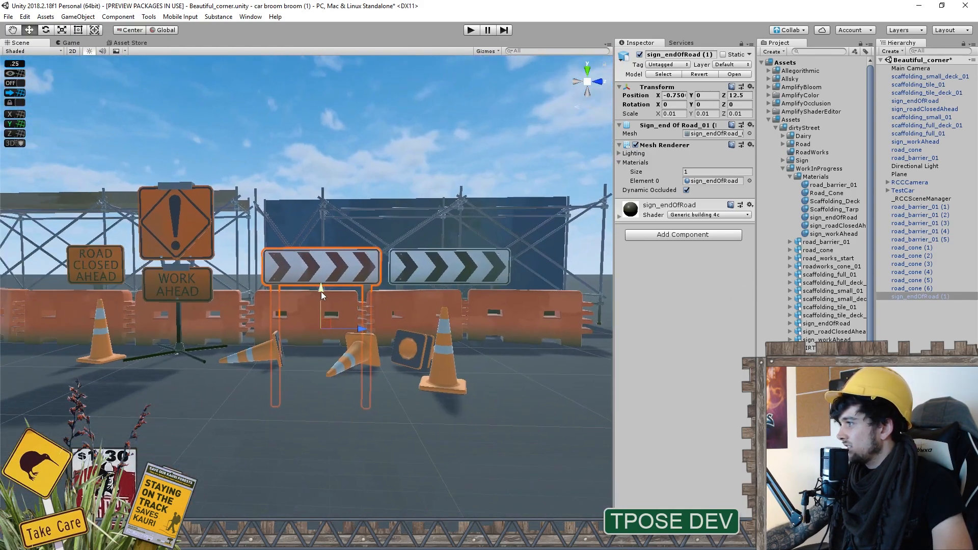
drag(322, 291, 322, 233)
click(362, 139)
right_drag(362, 139, 311, 175)
right_drag(923, 216, 42, 158)
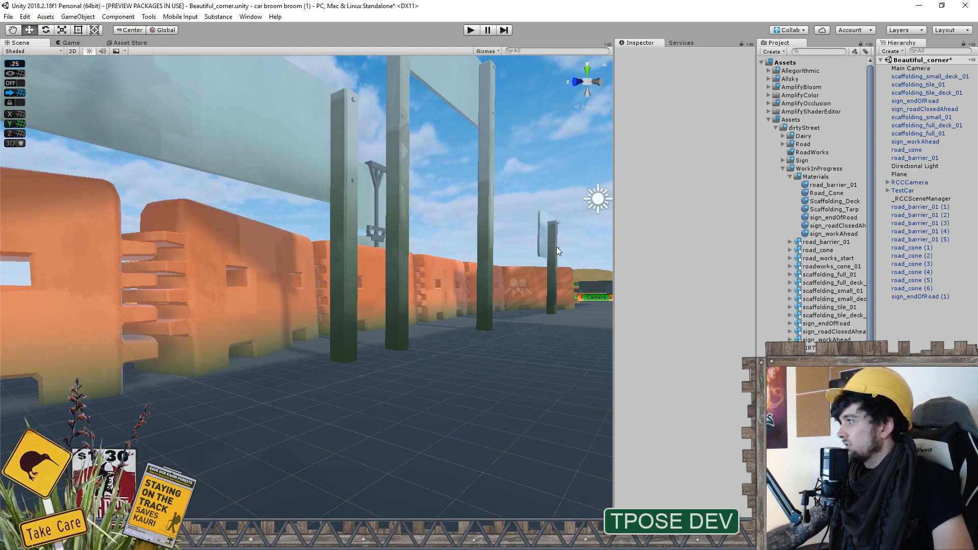
right_drag(294, 251, 577, 301)
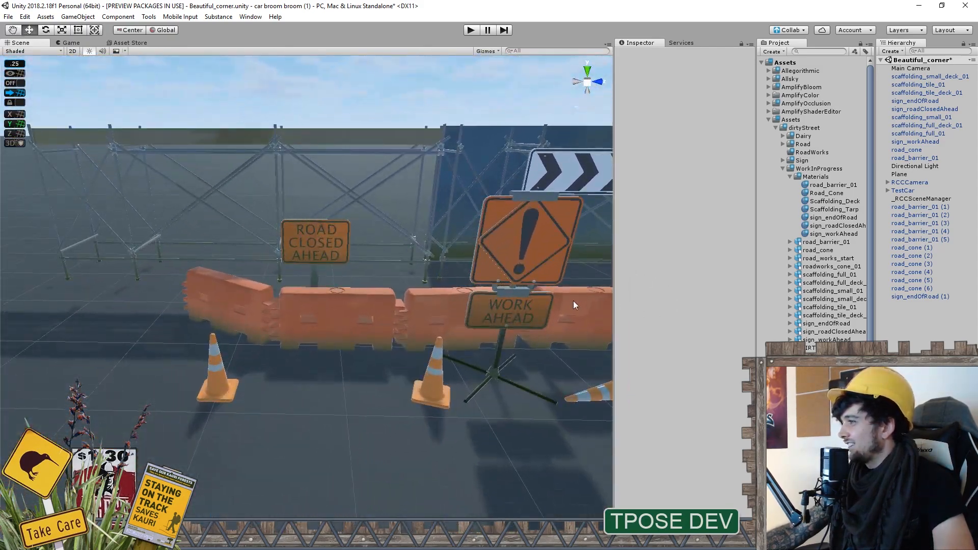
Raise the sign_roadClosedAhead object along Y so it stands higher above the road barriers
click(357, 256)
click(358, 257)
right_drag(358, 257, 256, 298)
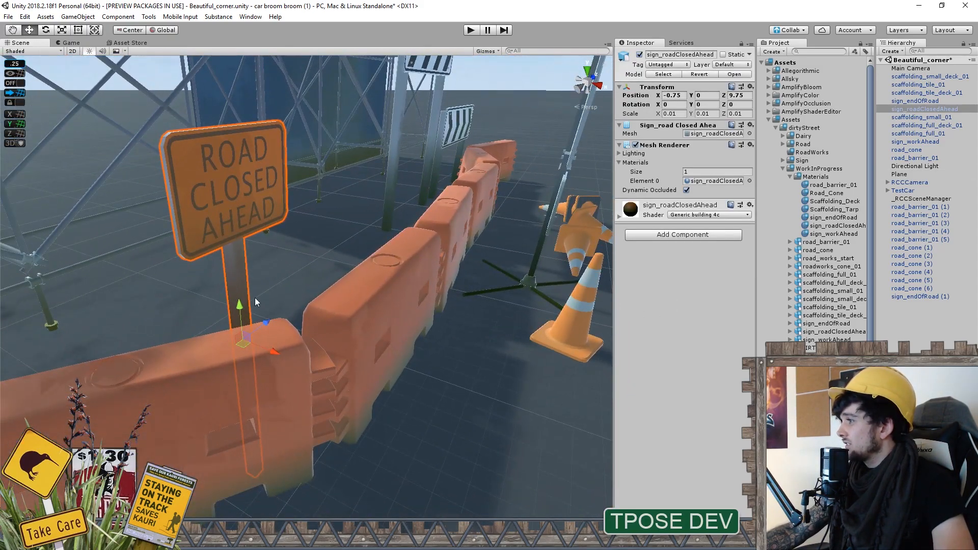
drag(235, 303, 228, 236)
right_drag(227, 236, 399, 327)
click(400, 327)
right_drag(362, 356, 321, 179)
click(284, 290)
click(249, 145)
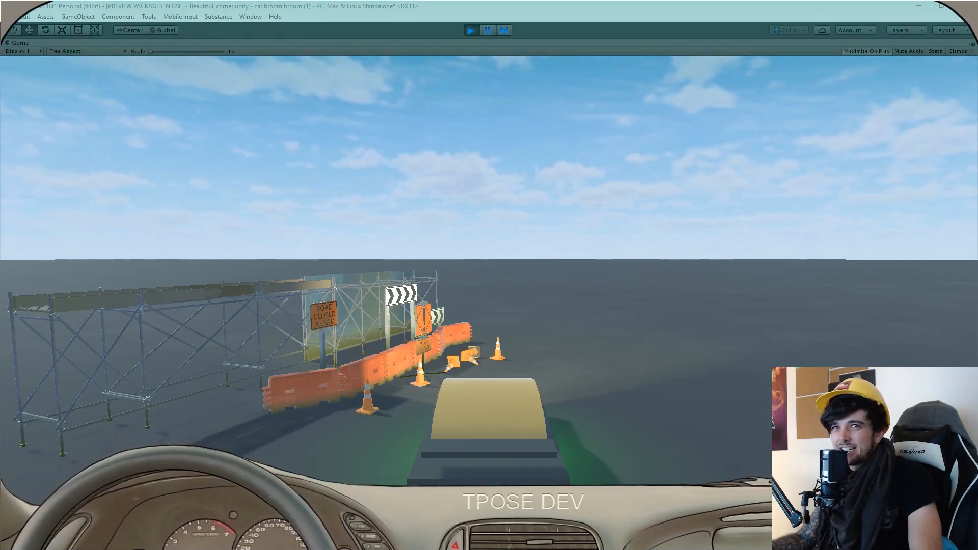
Drive the test car in play mode to view the roadworks props from the driver's seat
click(291, 463)
key(w)
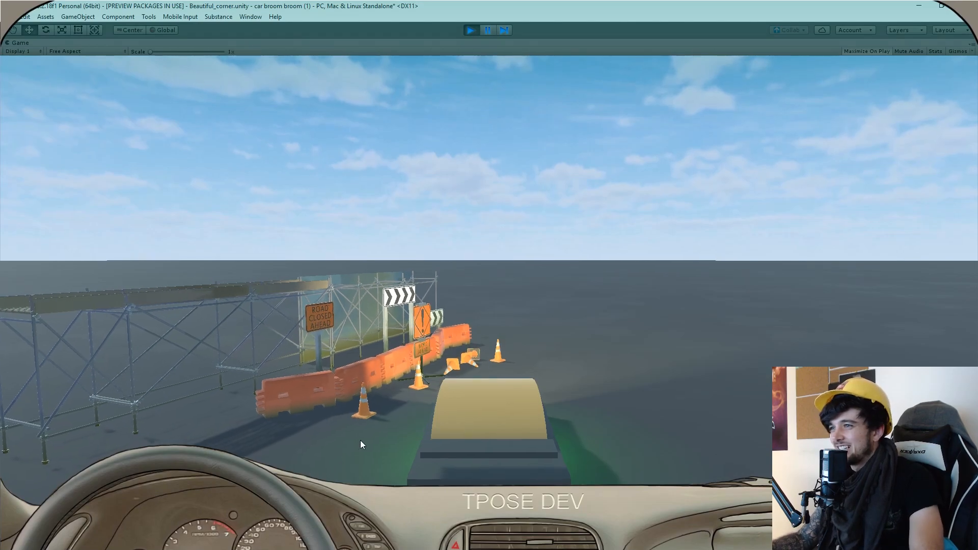
click(517, 406)
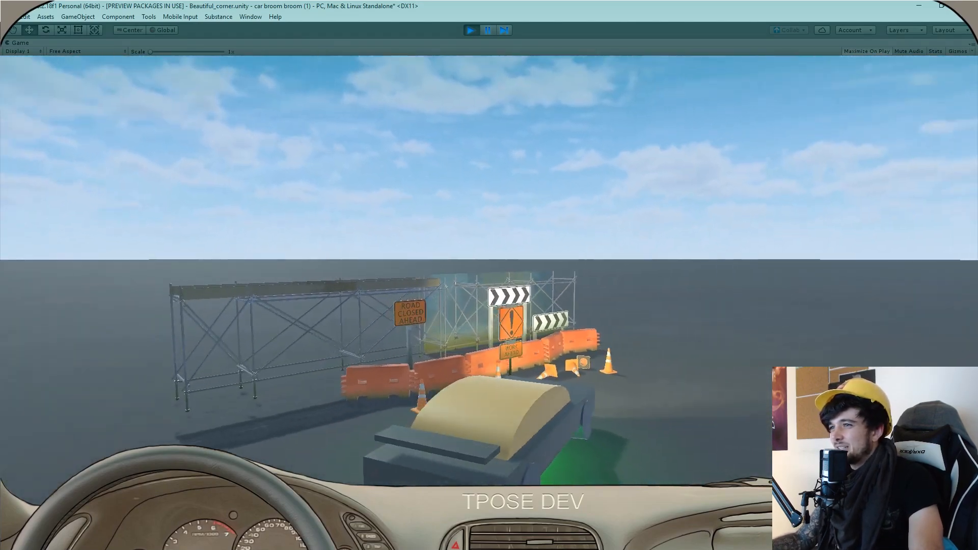
key(s)
key(Escape)
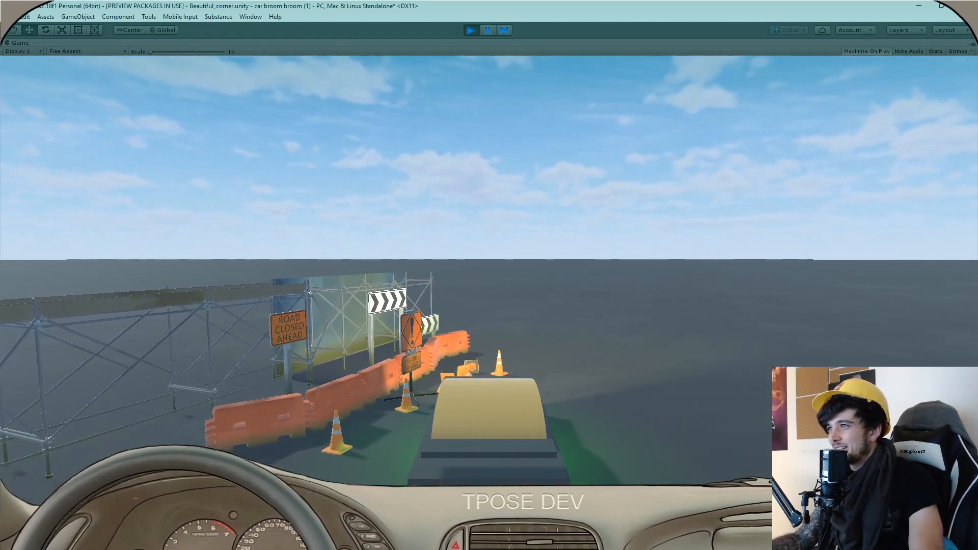
key(w)
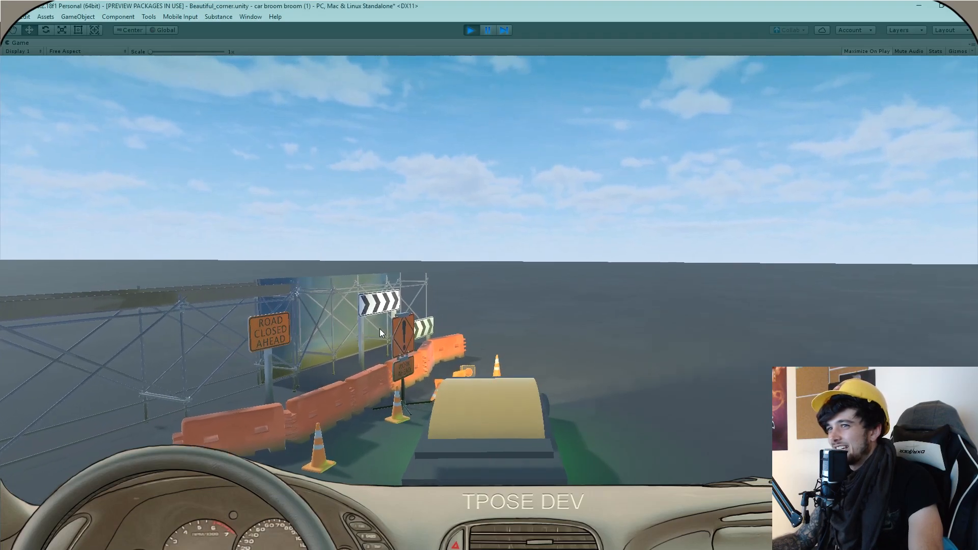
key(d)
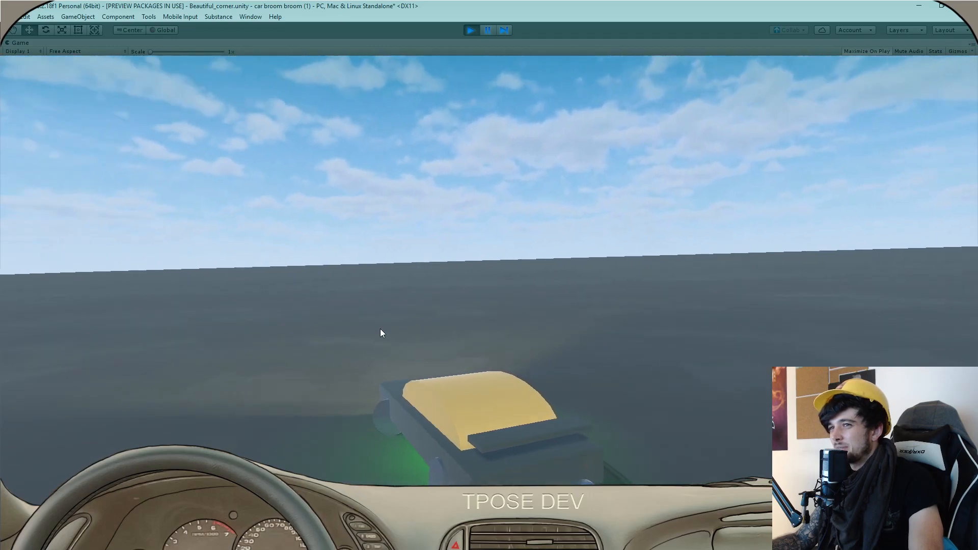
key(a)
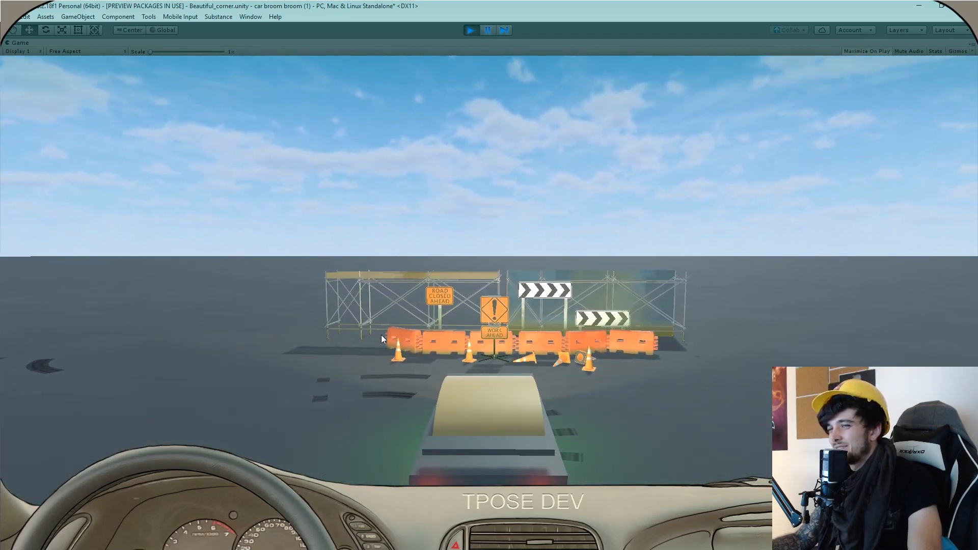
Steer the test car through repeated turns in front of the roadworks, viewing the signs and barriers from several angles
key(d)
key(d)
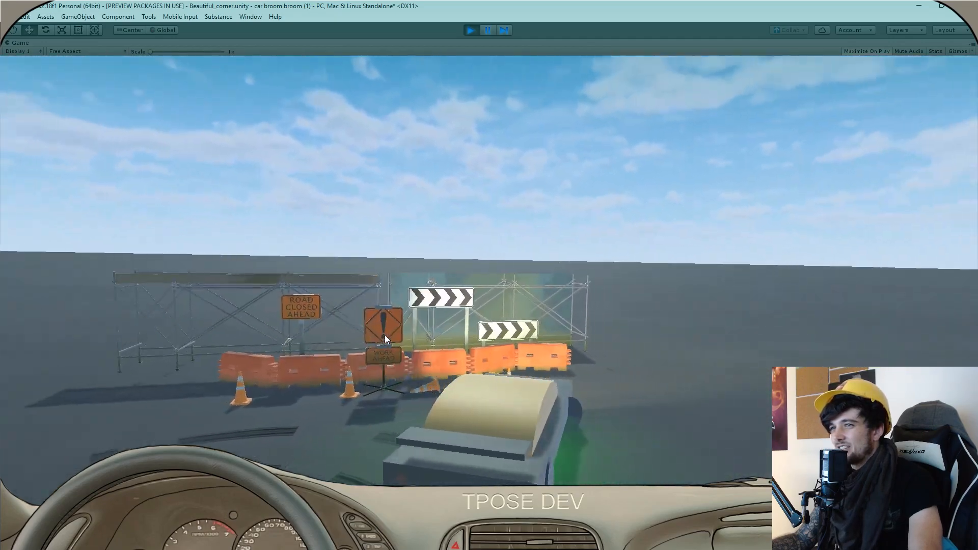
key(a)
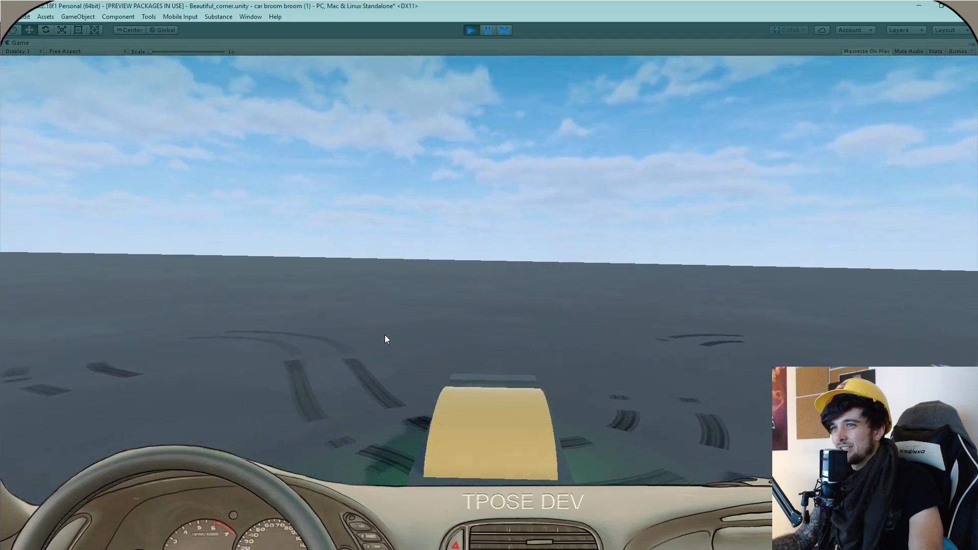
key(d)
key(d)
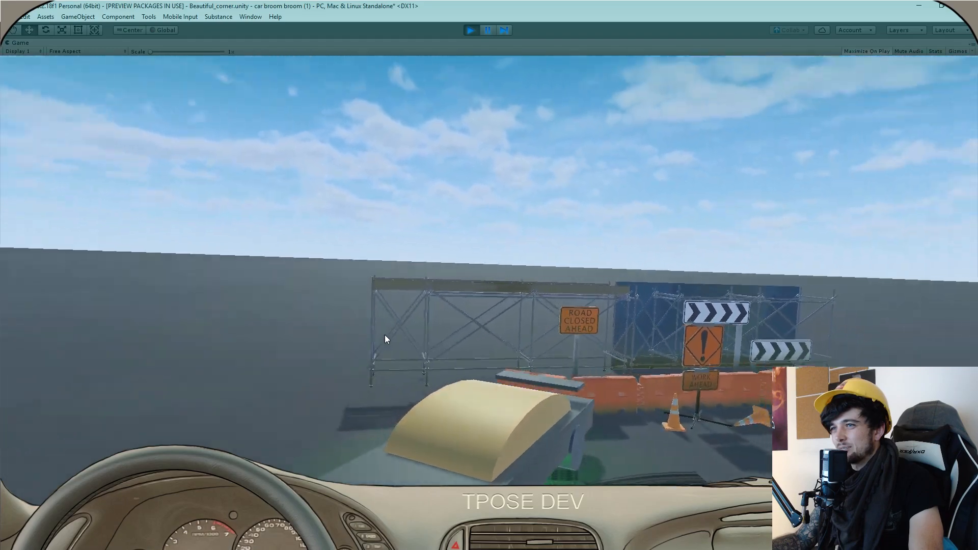
key(d)
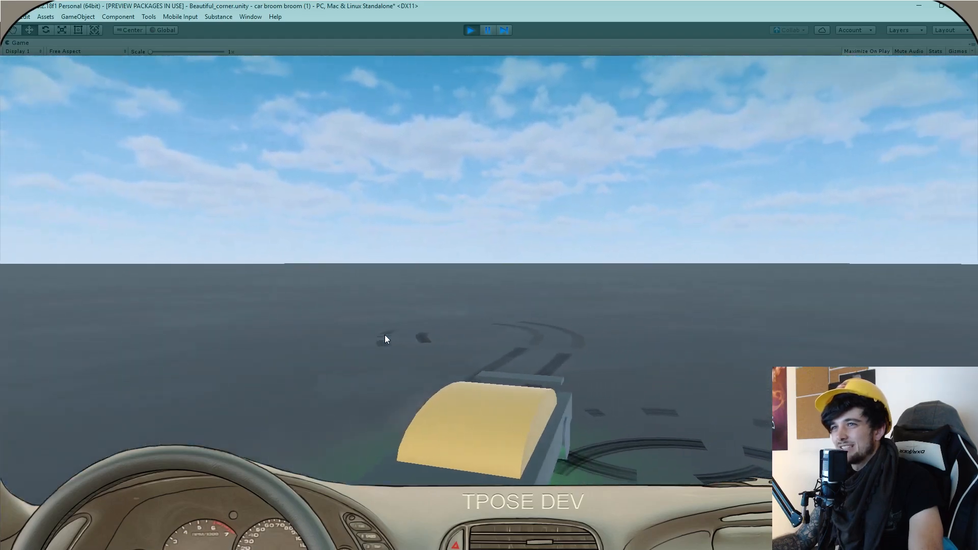
key(a)
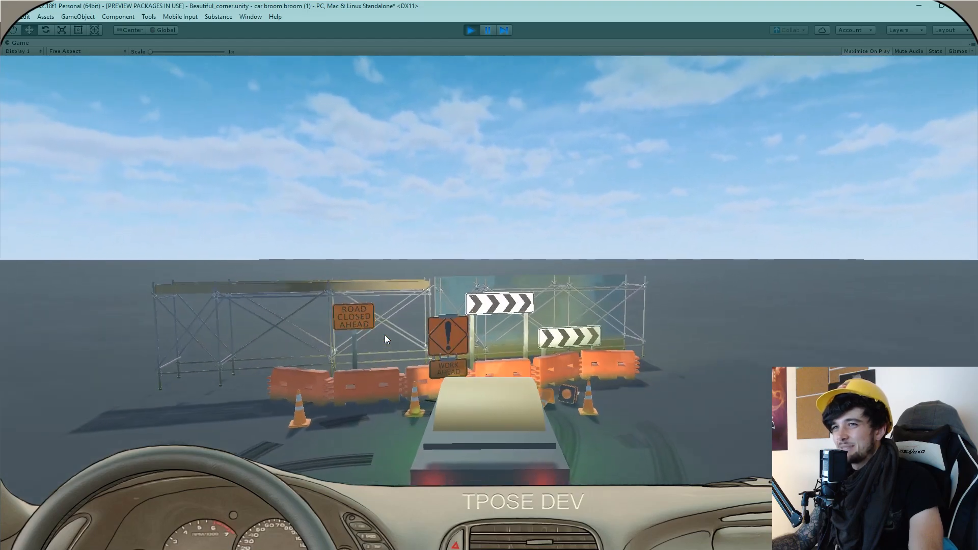
key(d)
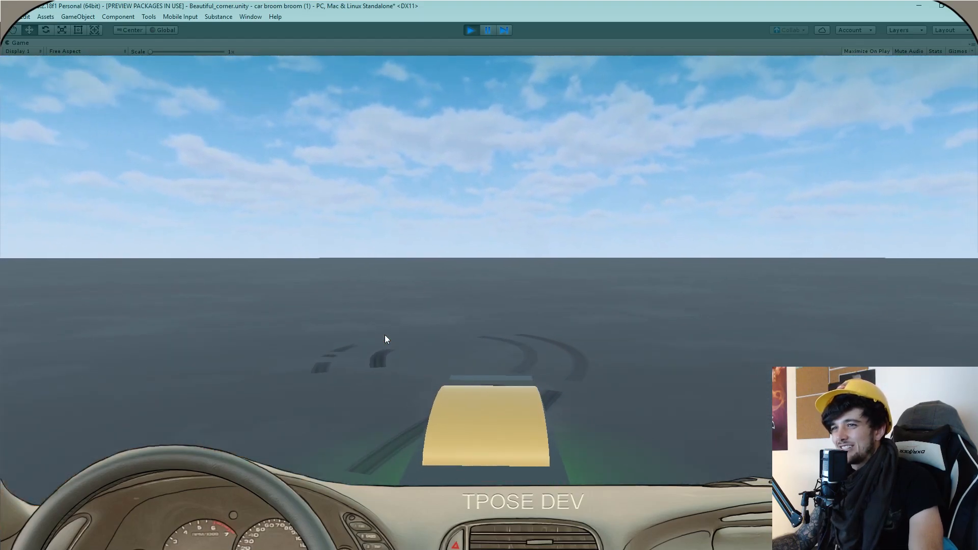
key(a)
key(a)
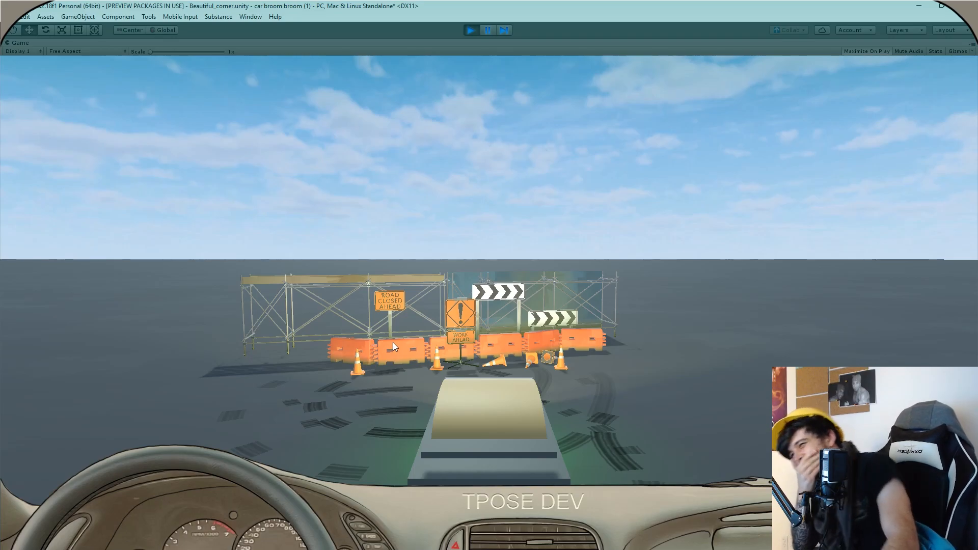
Drive past the barriers into the open, circle around and approach the roadworks again from a distance
key(w)
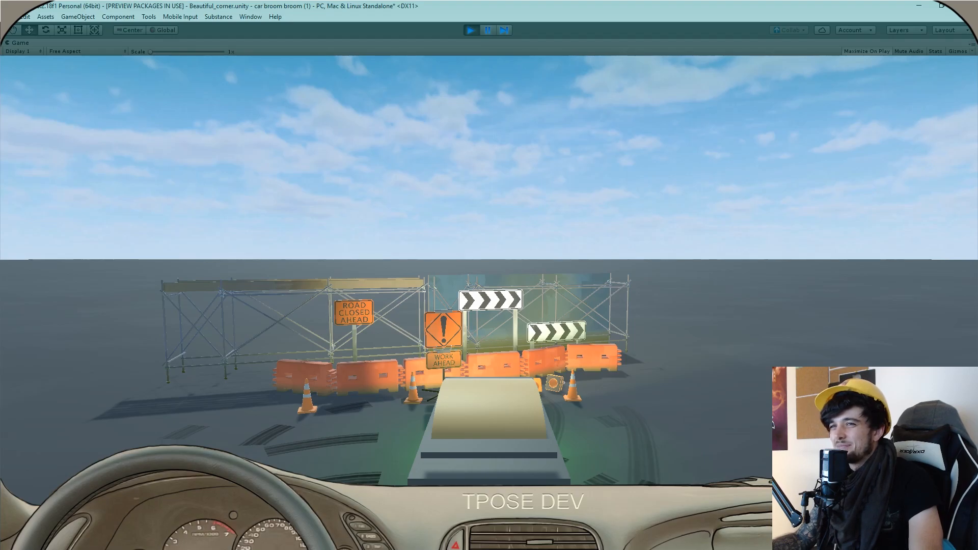
key(w)
key(d)
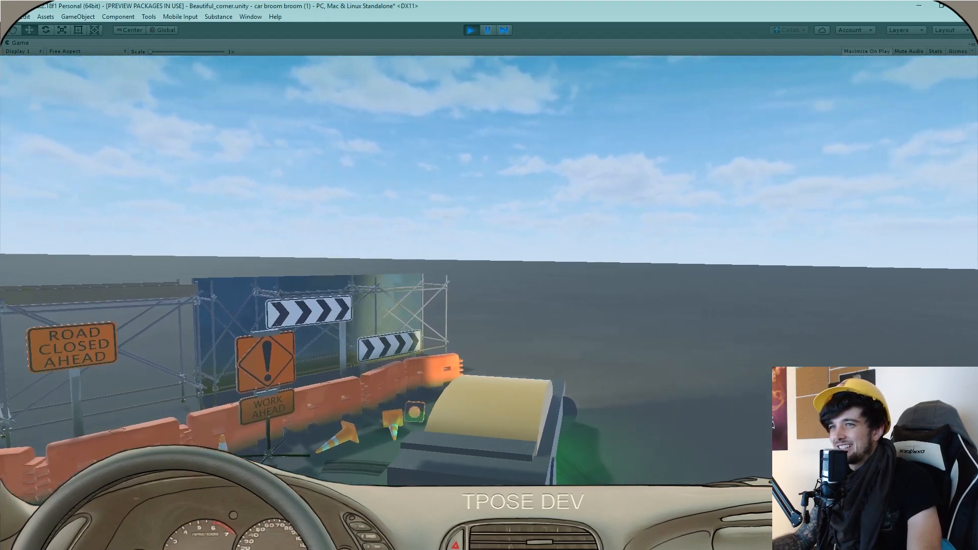
key(d)
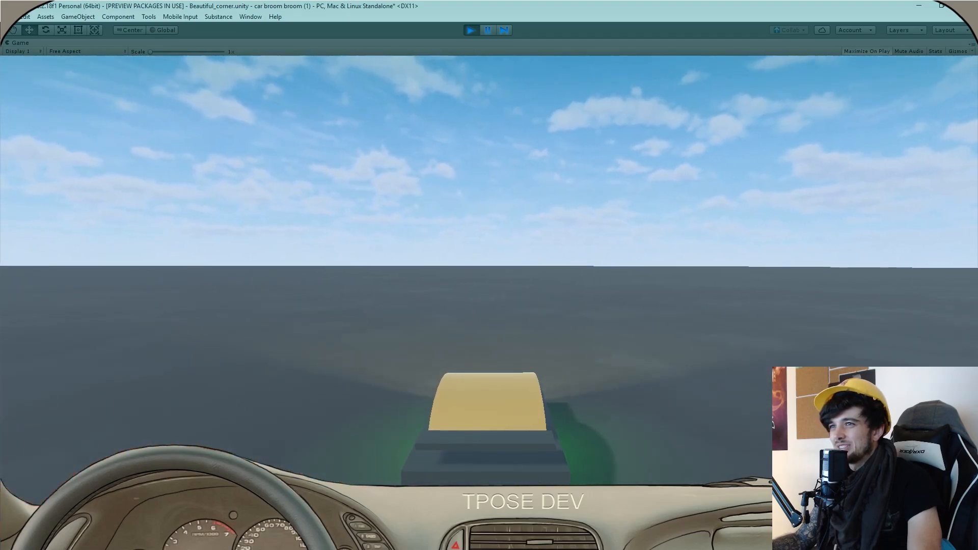
key(d)
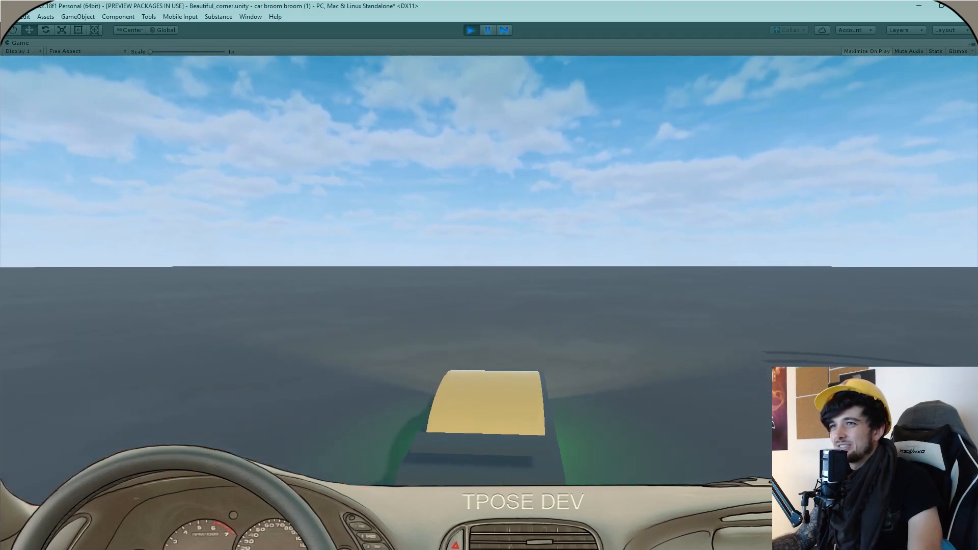
key(d)
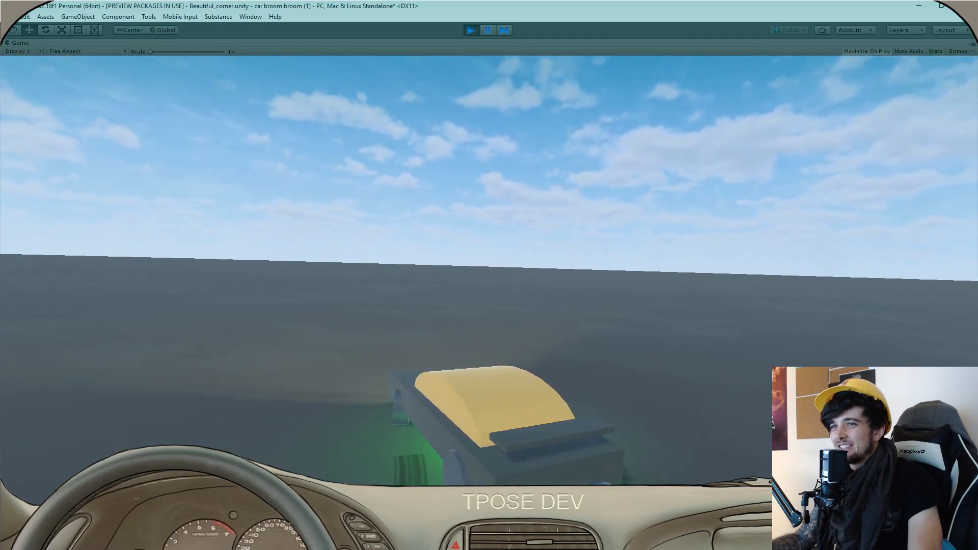
key(a)
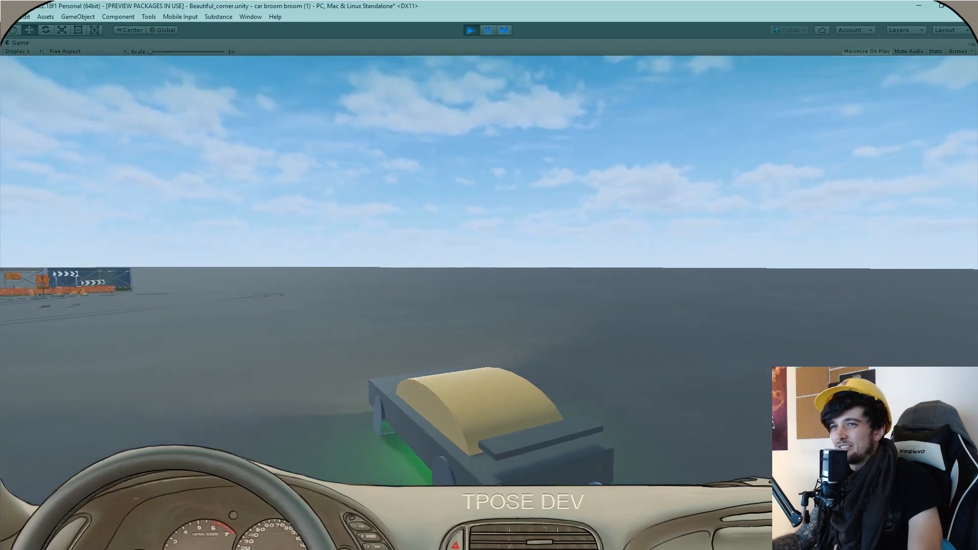
key(a)
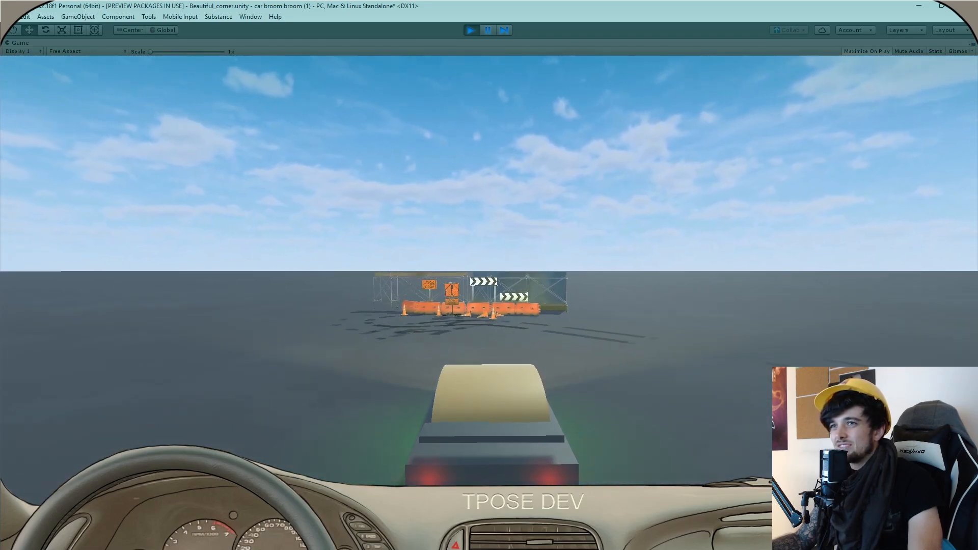
key(a)
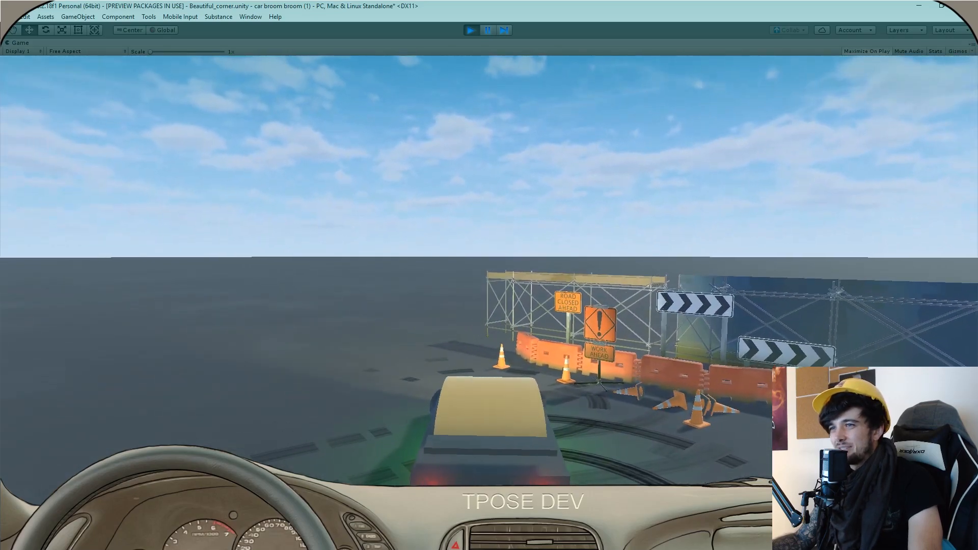
key(d)
key(a)
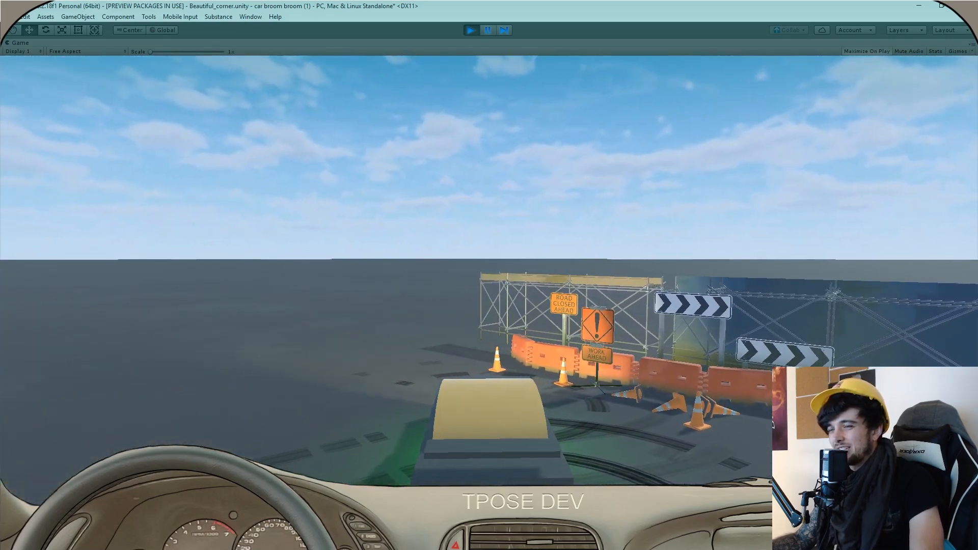